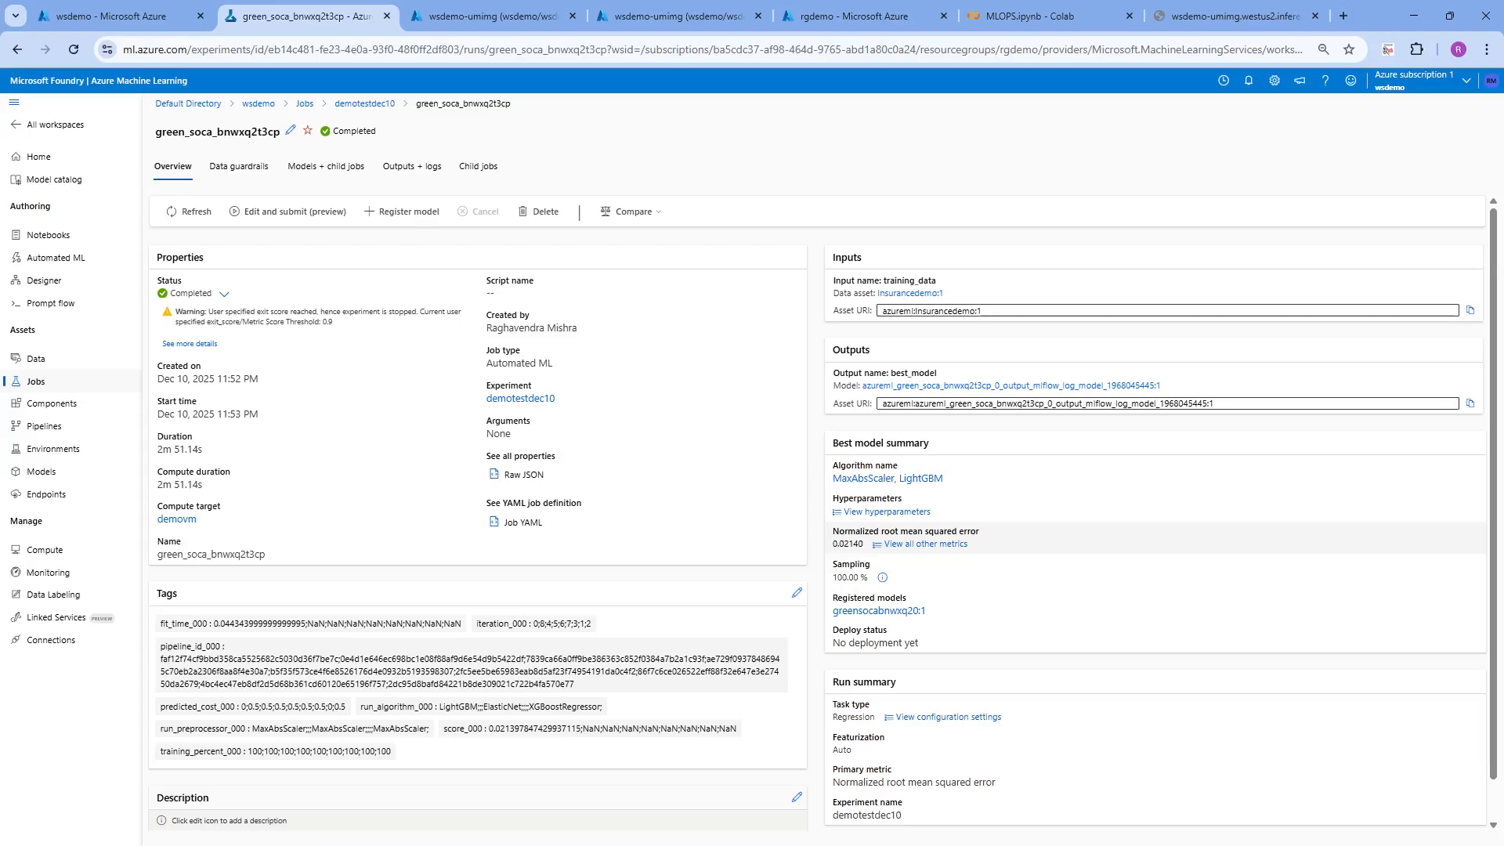
Start a real-time endpoint deployment for the MaxAbsScaler, LightGBM model of the completed green_soca_bnwxq2t3cp job
click(304, 178)
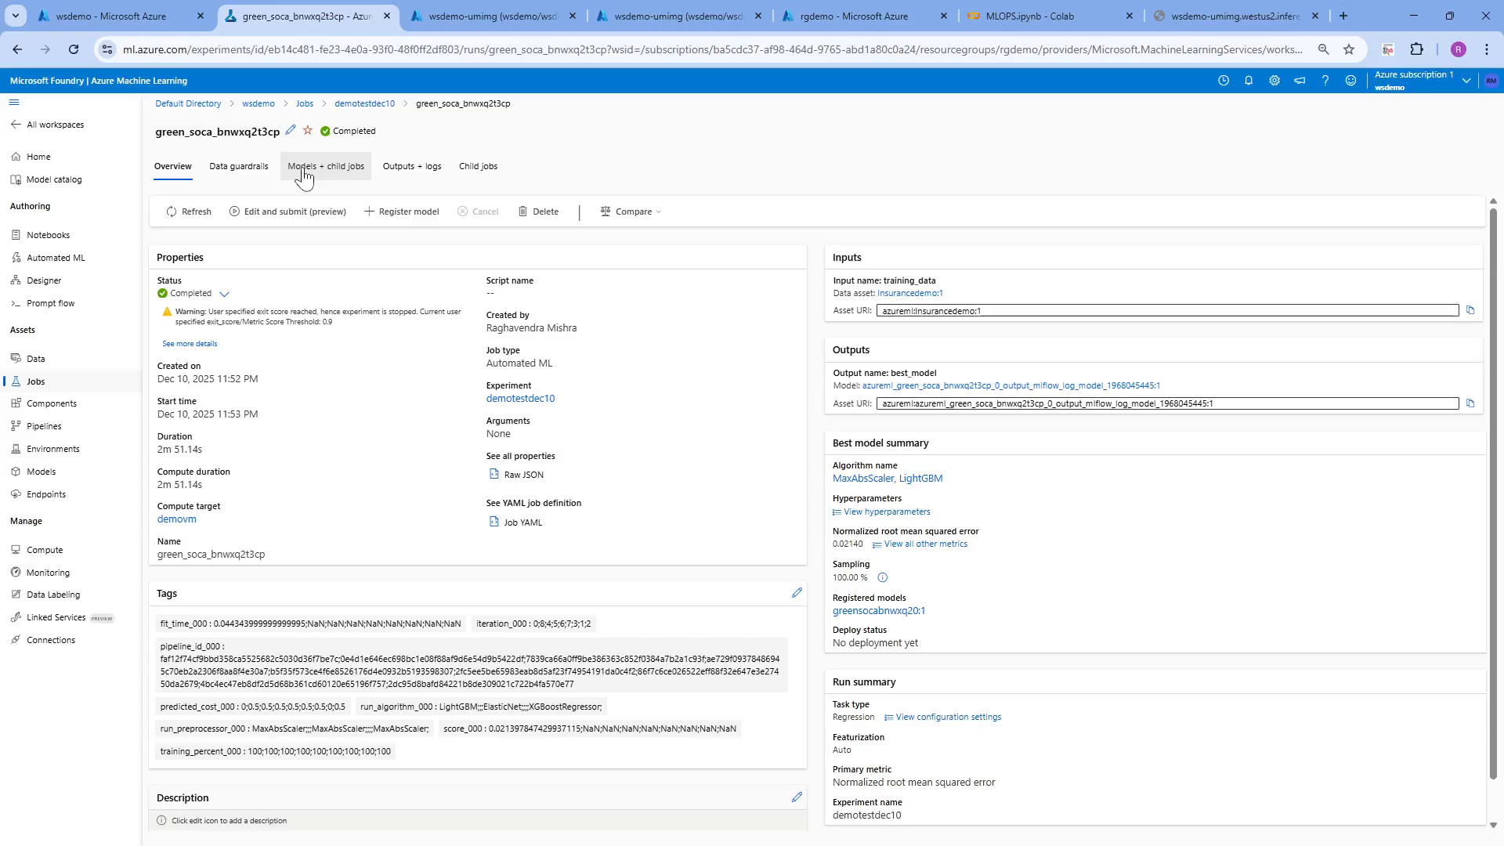
click(303, 172)
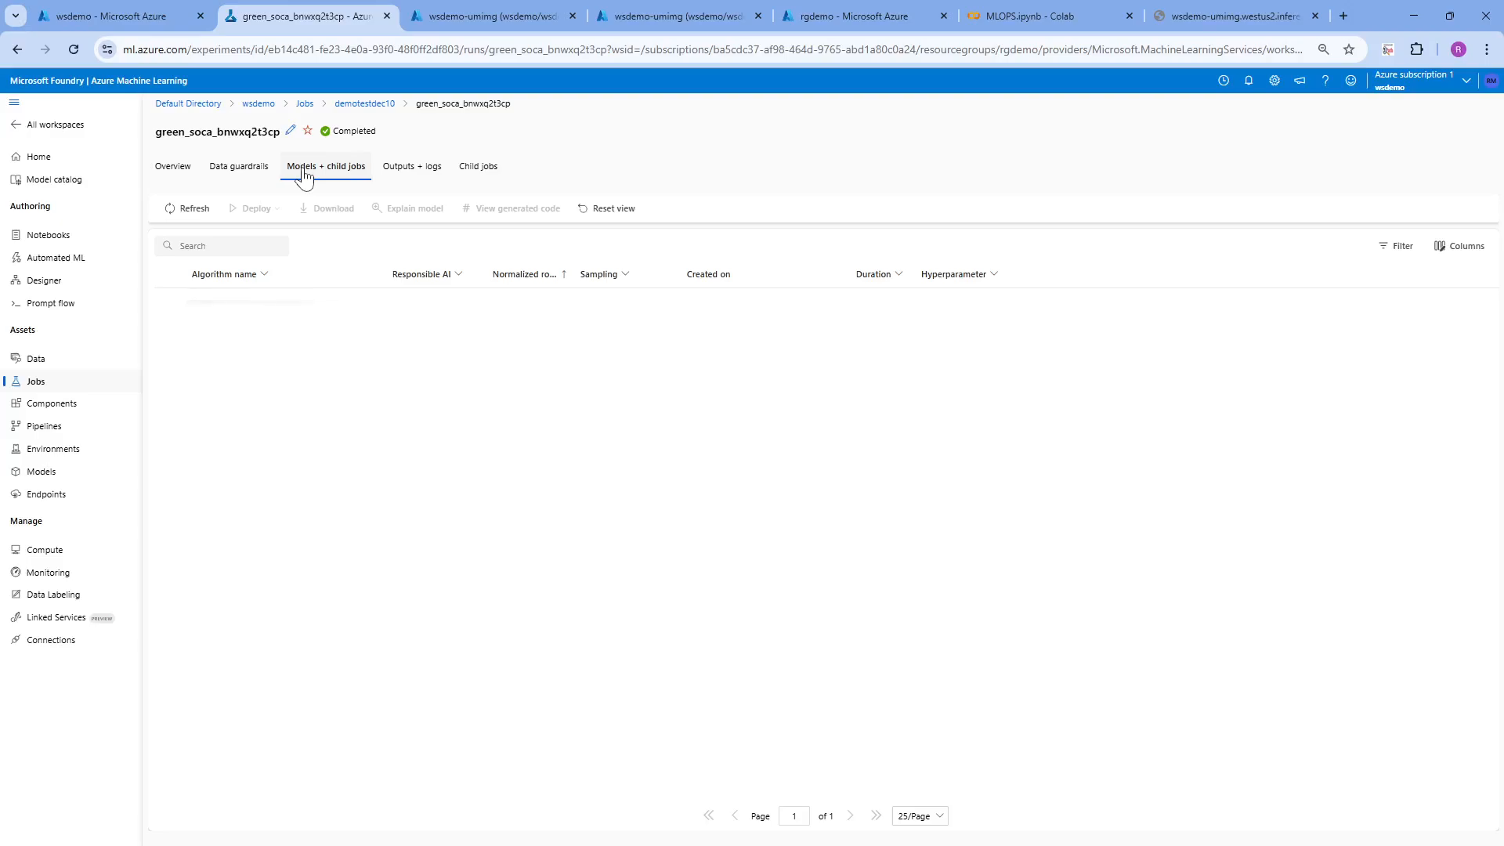
click(168, 303)
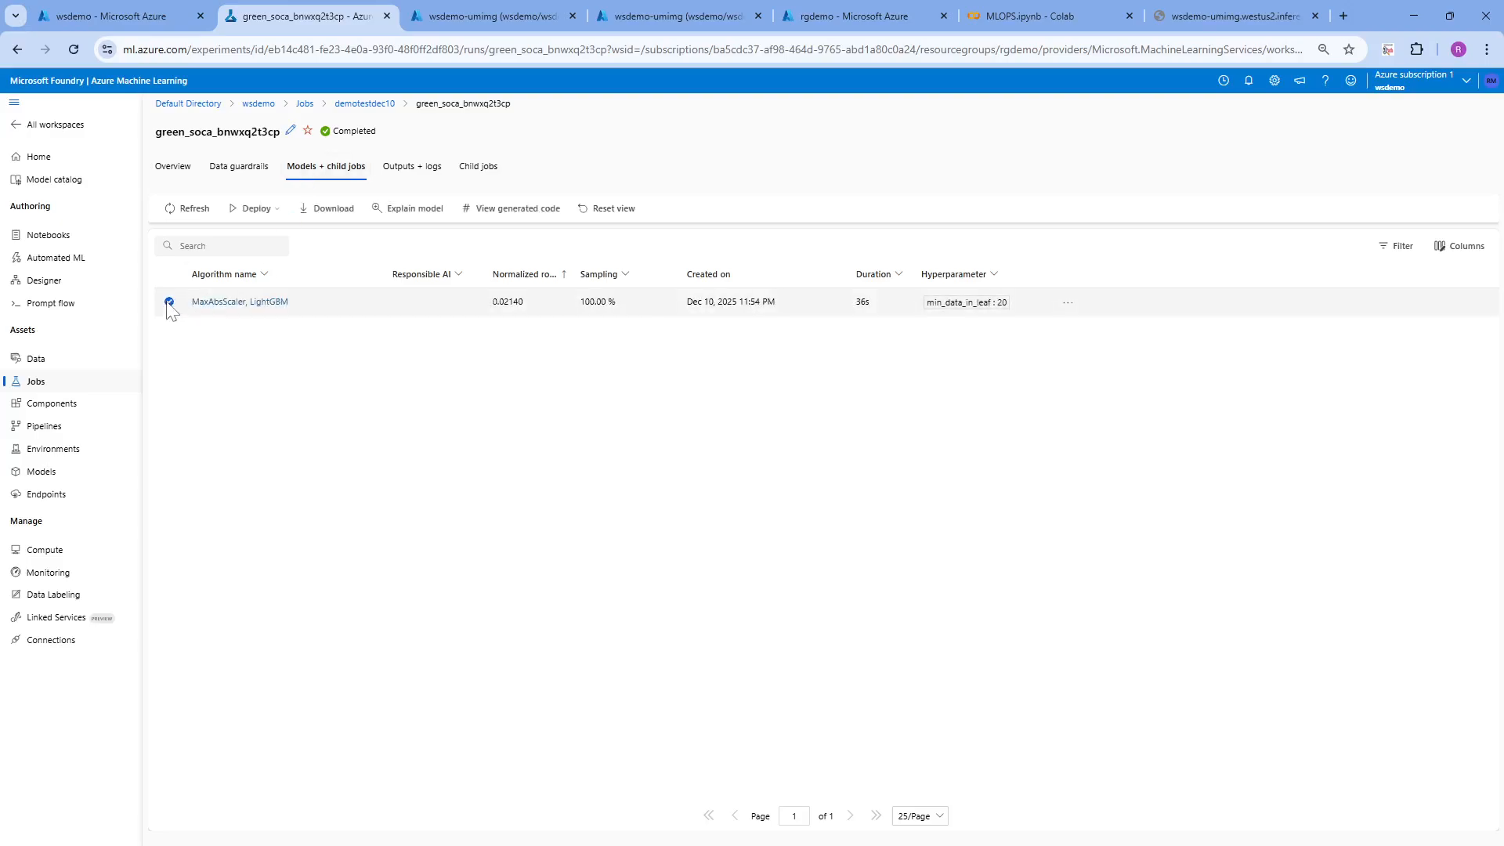
click(252, 209)
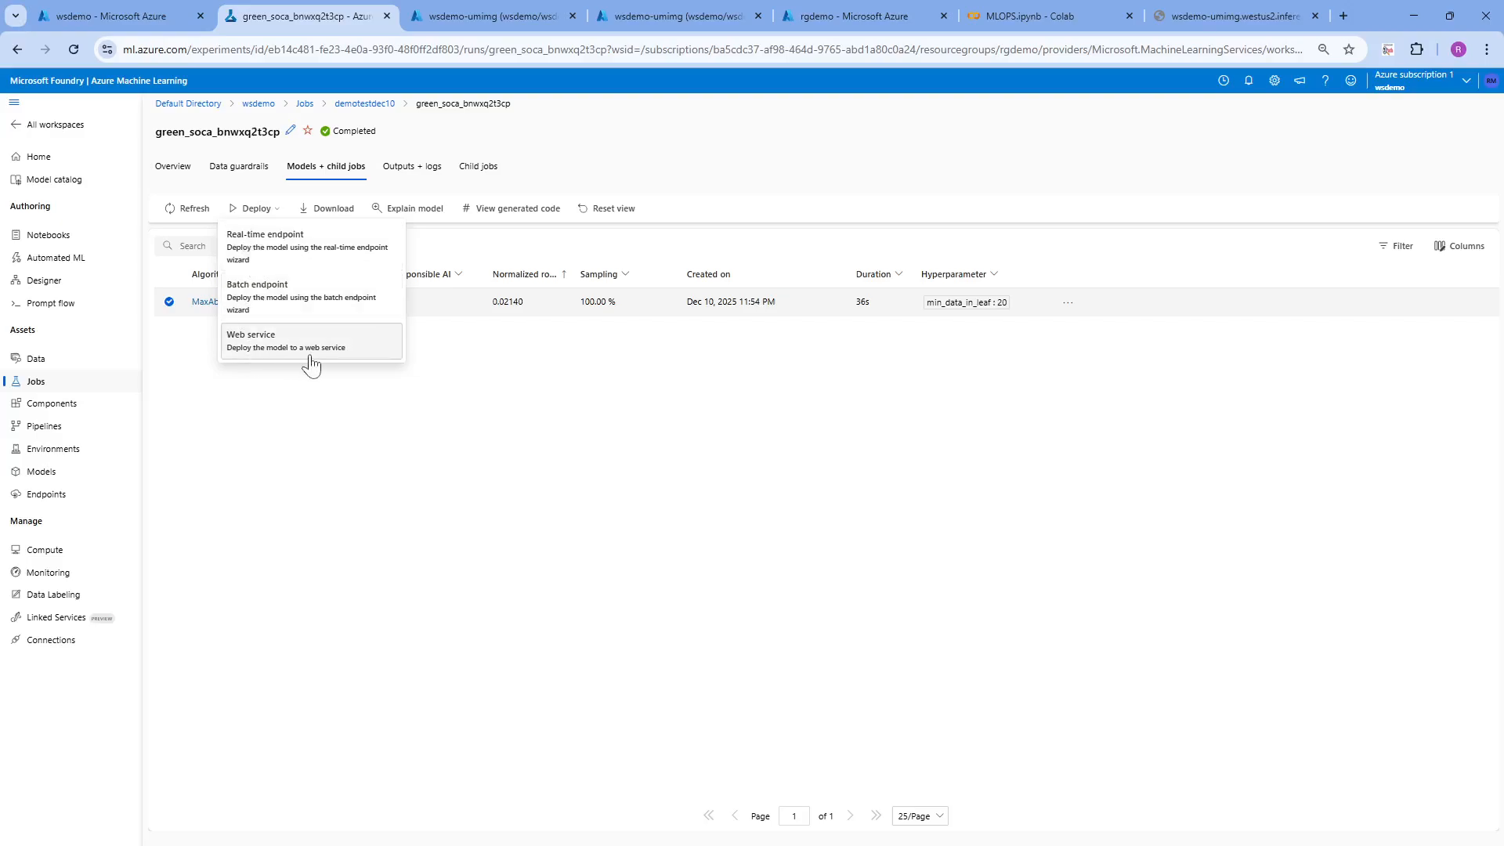
click(291, 261)
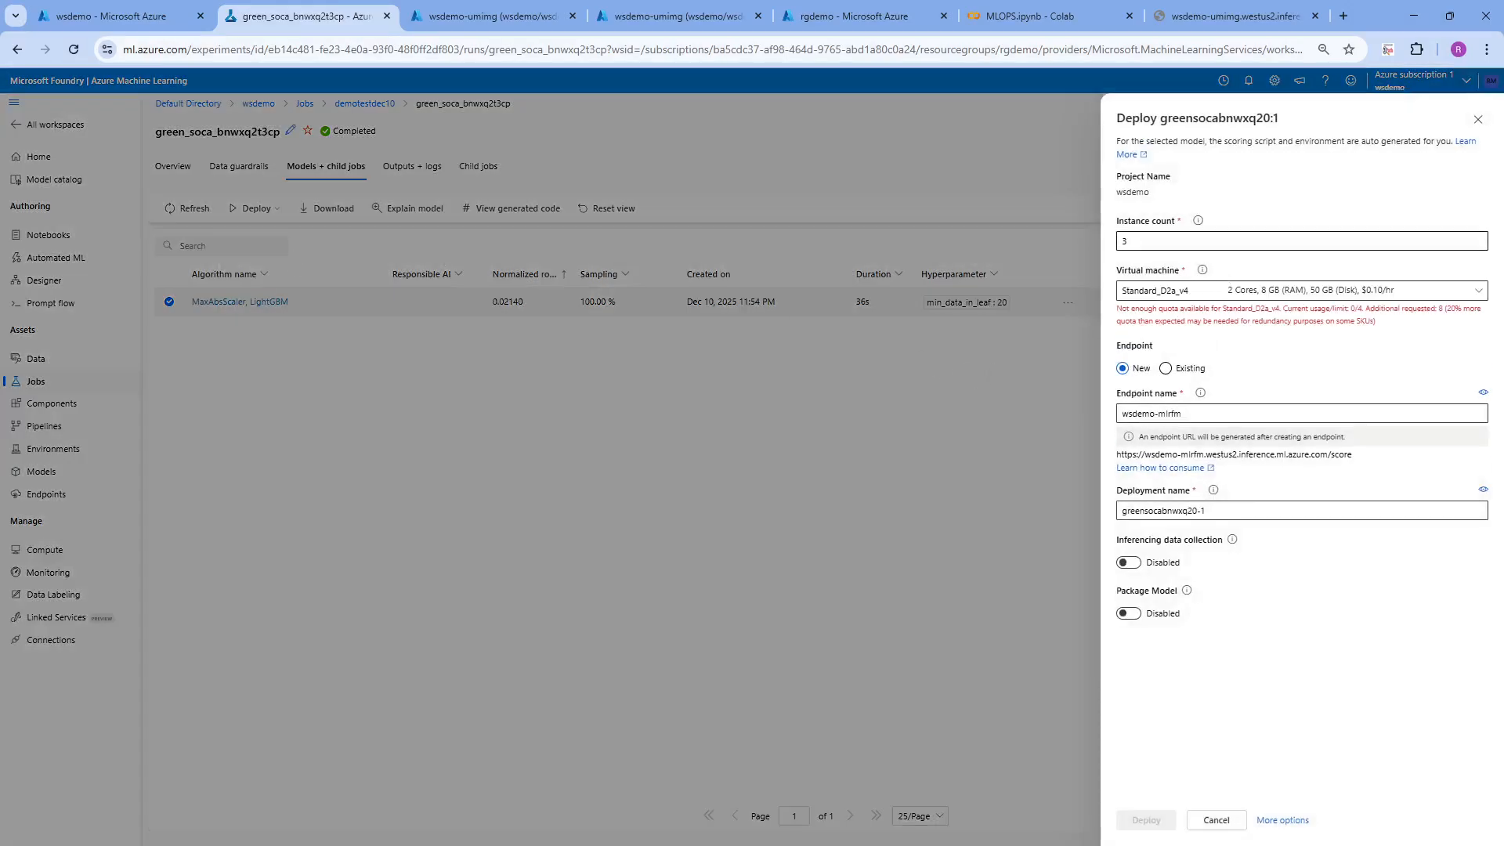
Deploy the model with an instance count of 1 on Standard_D2a_v4 to the new endpoint wsdemo-mlrfm, and refresh the job's model list
click(1127, 241)
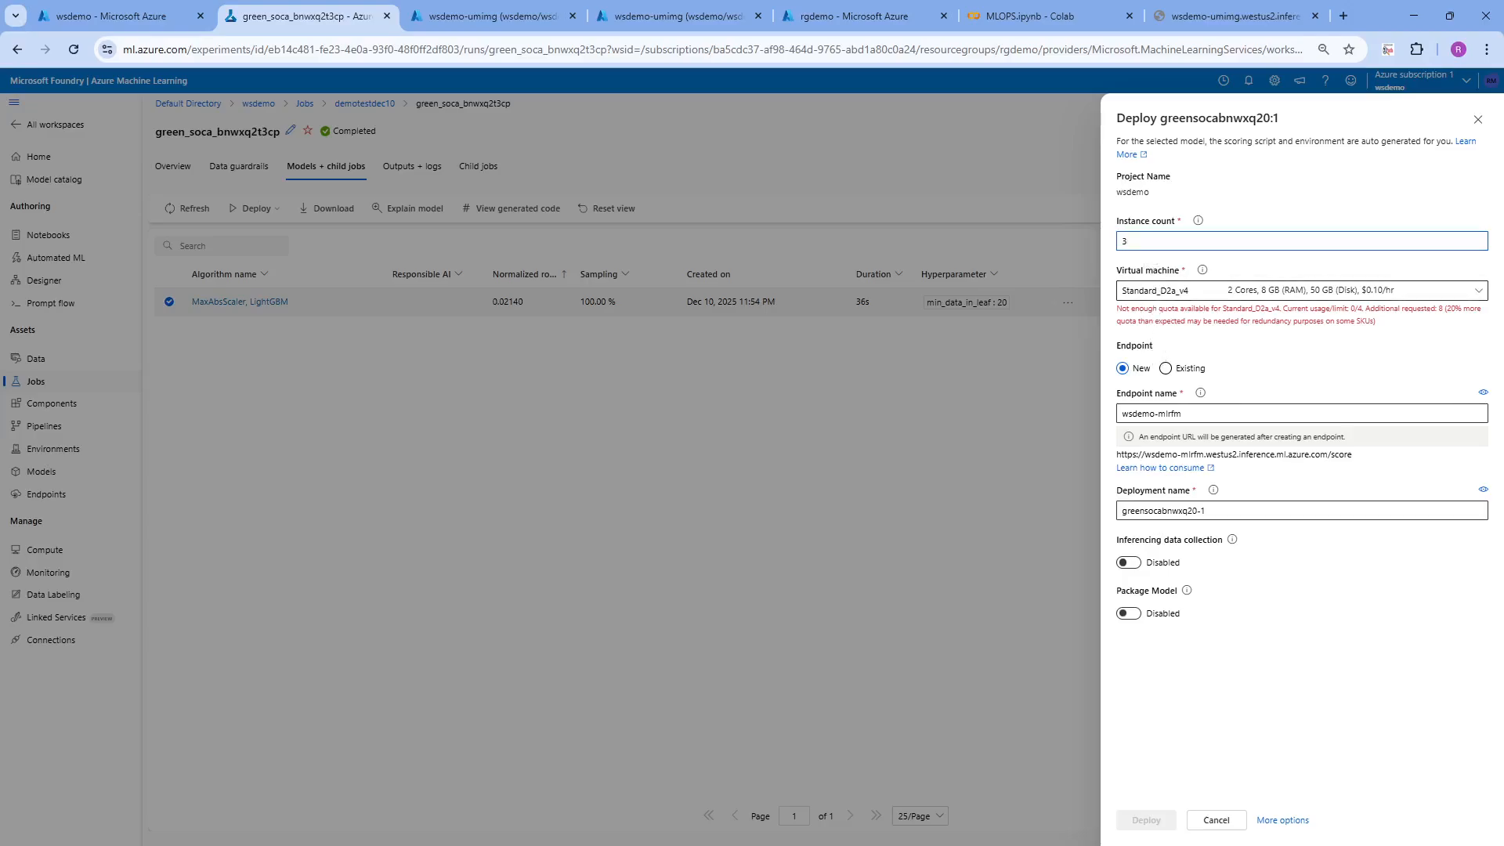
text(1)
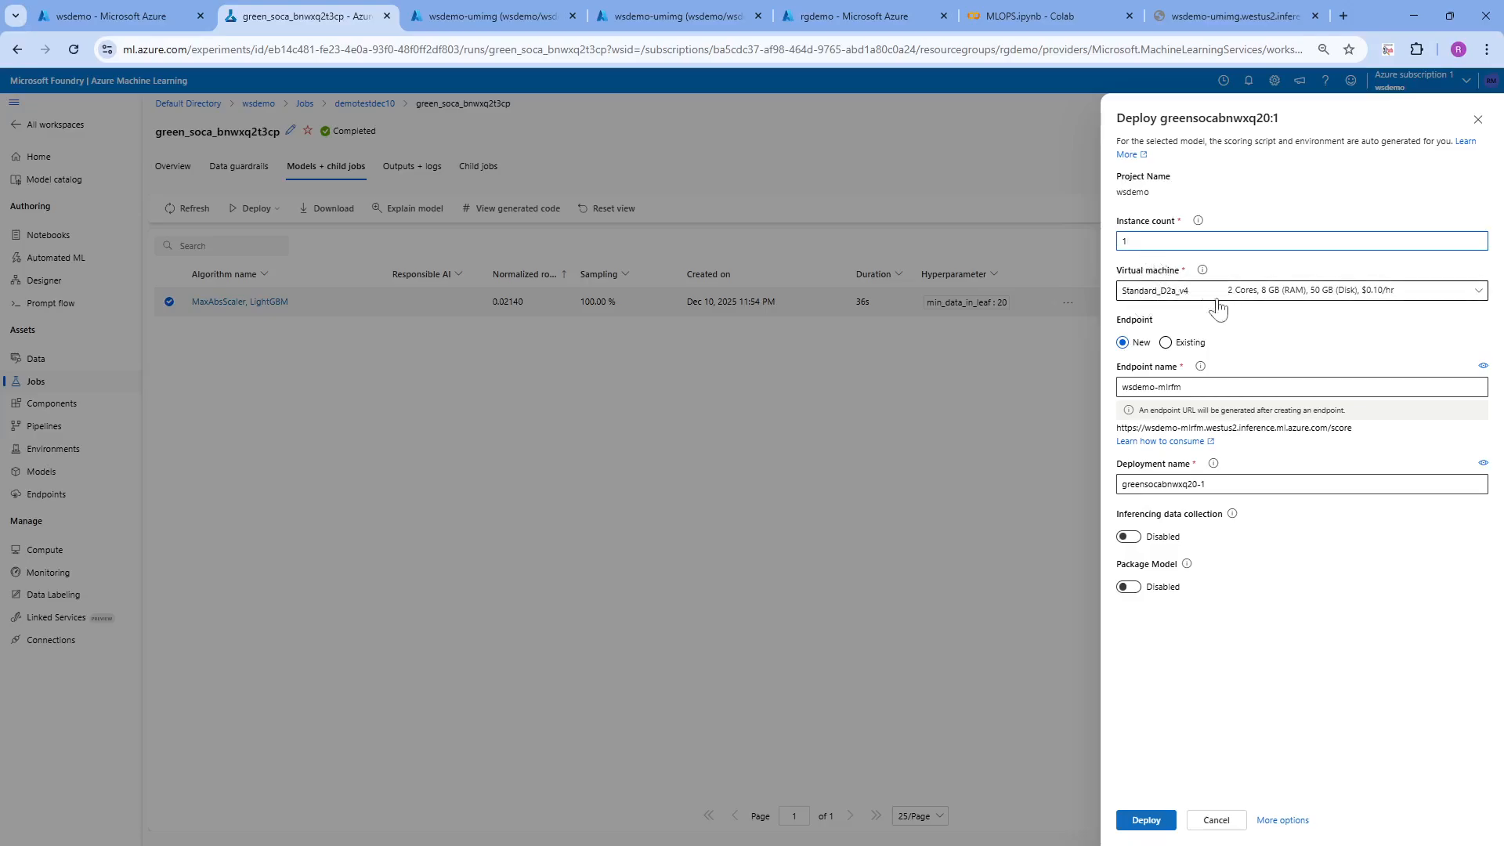
click(1272, 296)
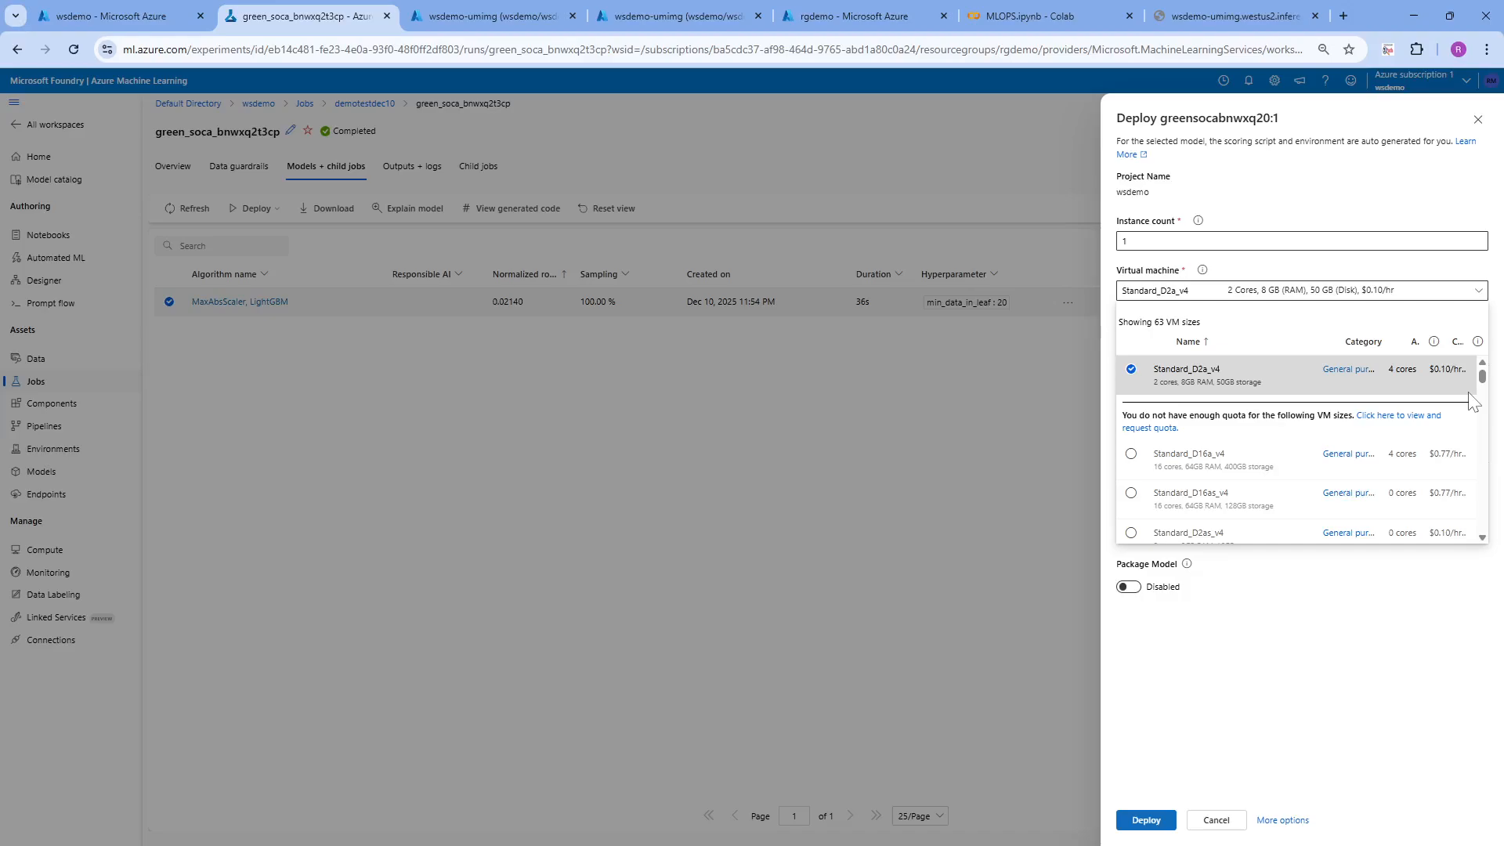
scroll(1487, 389, down, 1)
drag(1484, 388, 1484, 421)
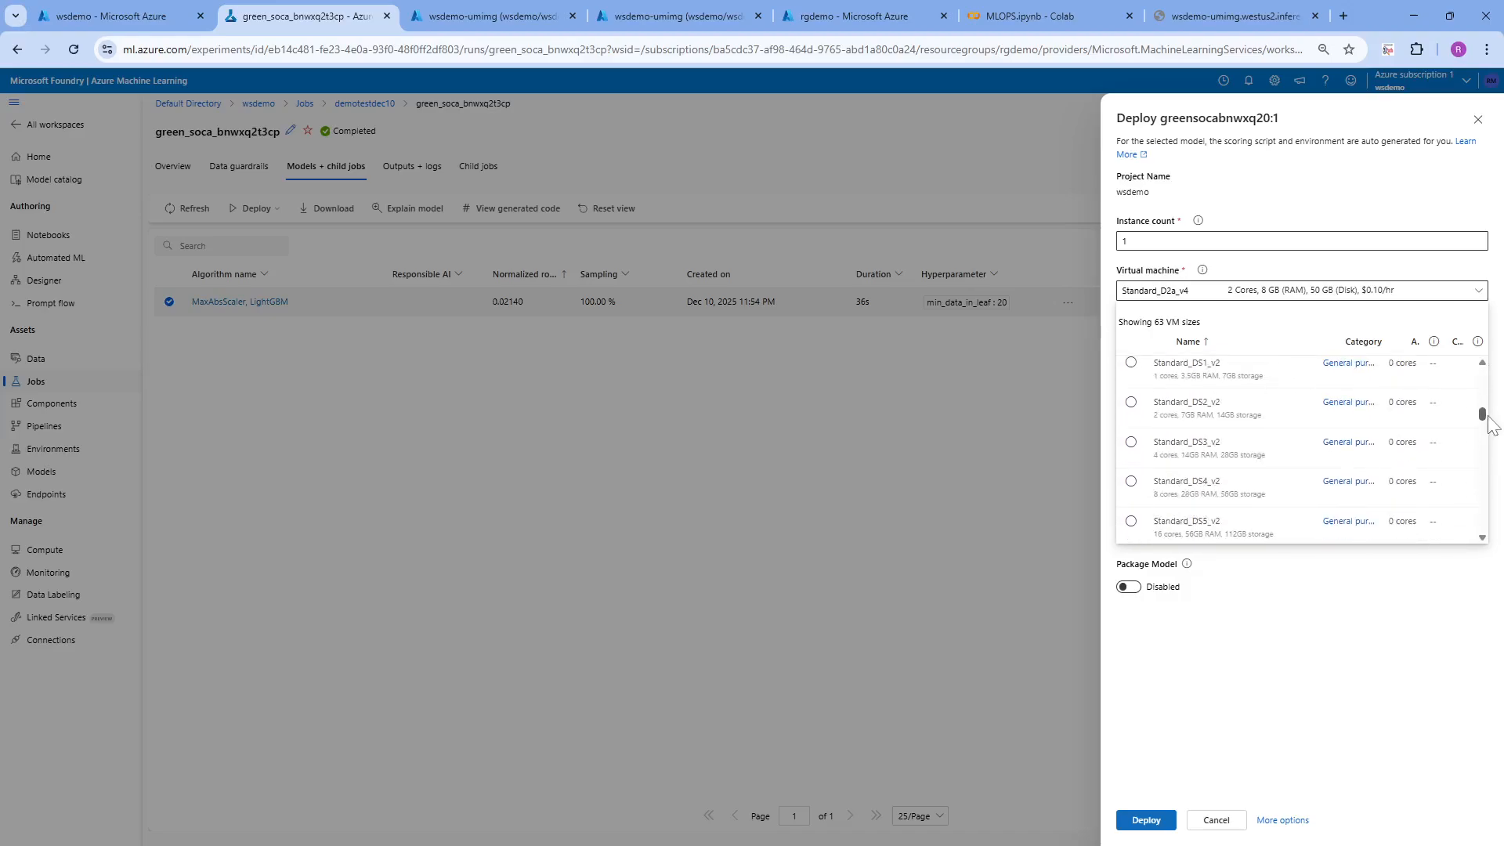
click(1454, 277)
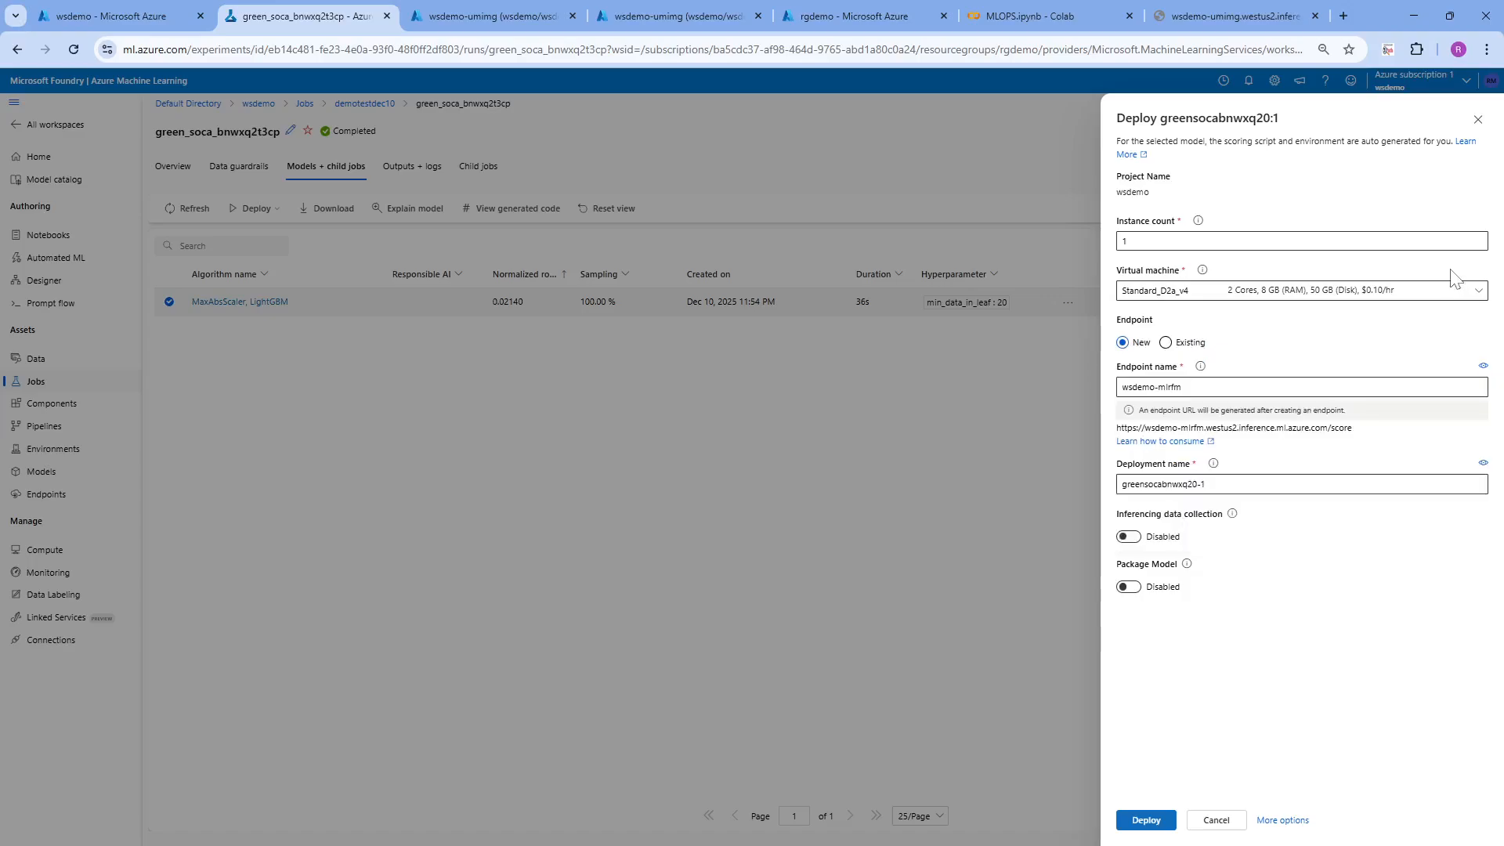
click(1135, 385)
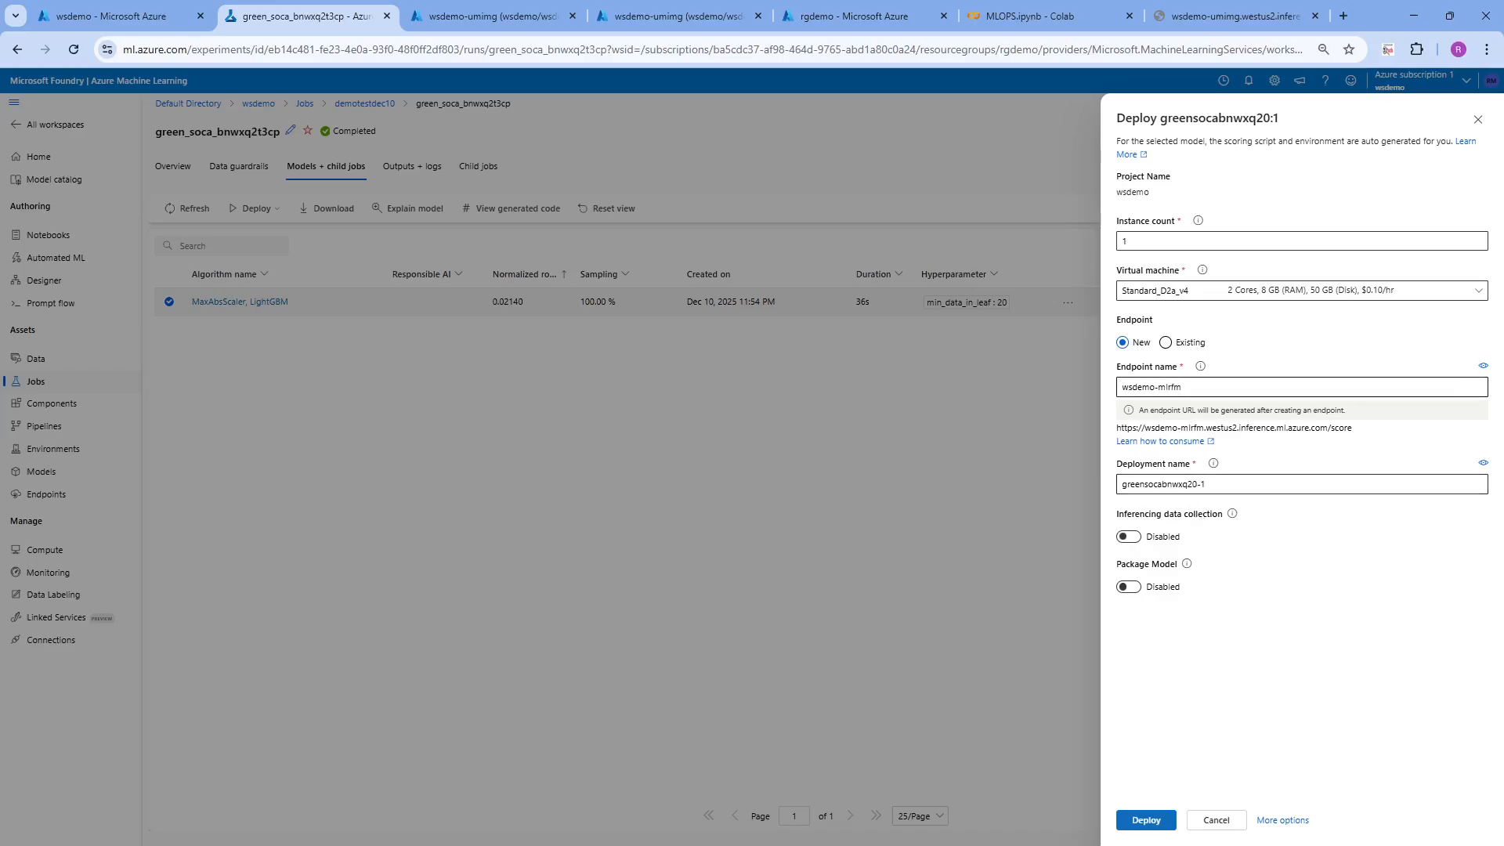
click(1145, 820)
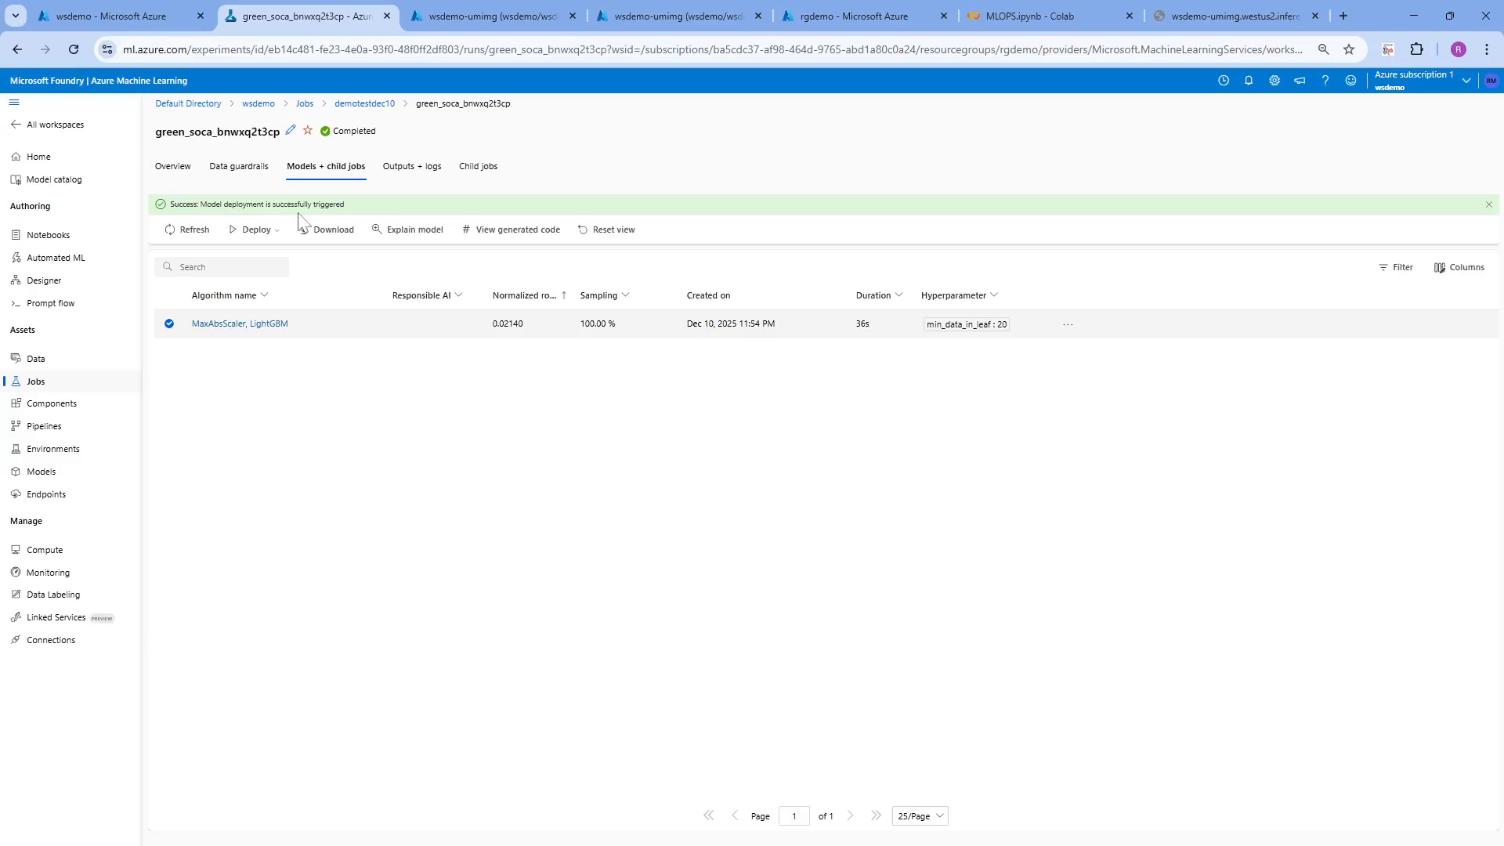
click(188, 232)
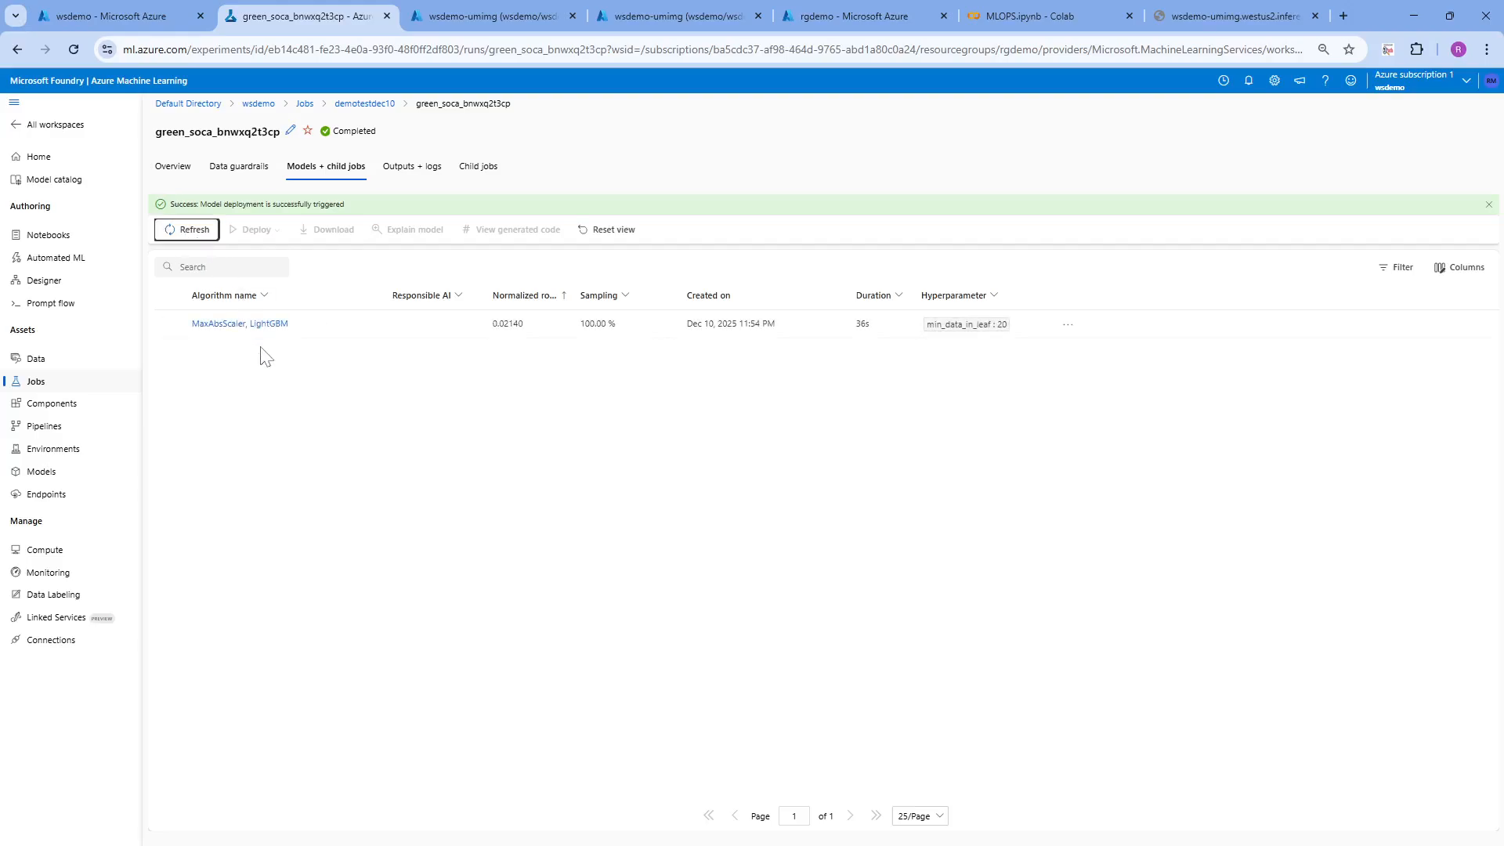
Review the registered model greensocabnwxq20 and the wsdemo-mlrfm entry among the workspace's real-time endpoints
click(45, 477)
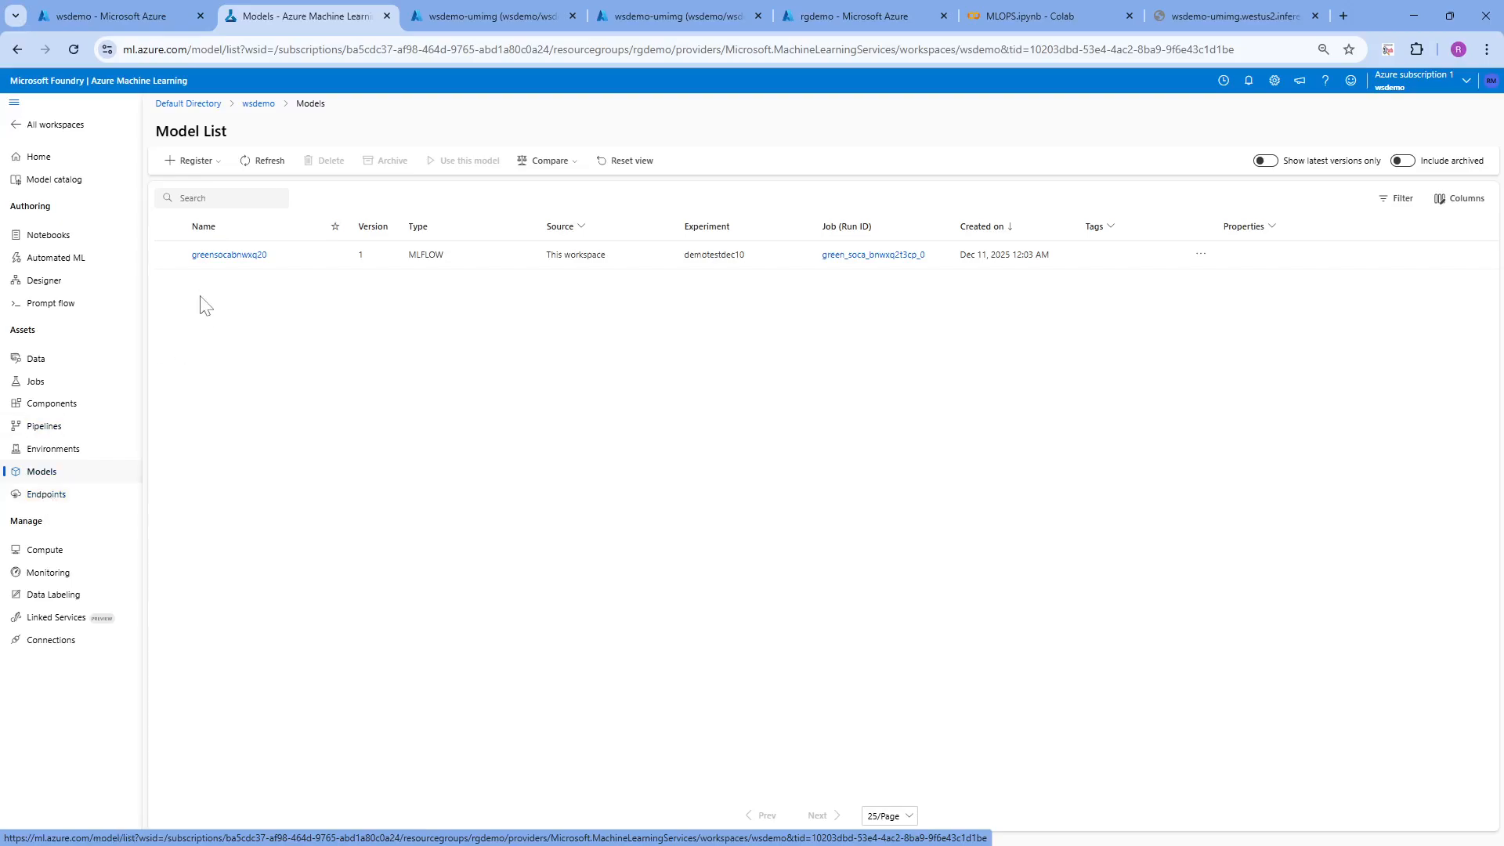
click(170, 255)
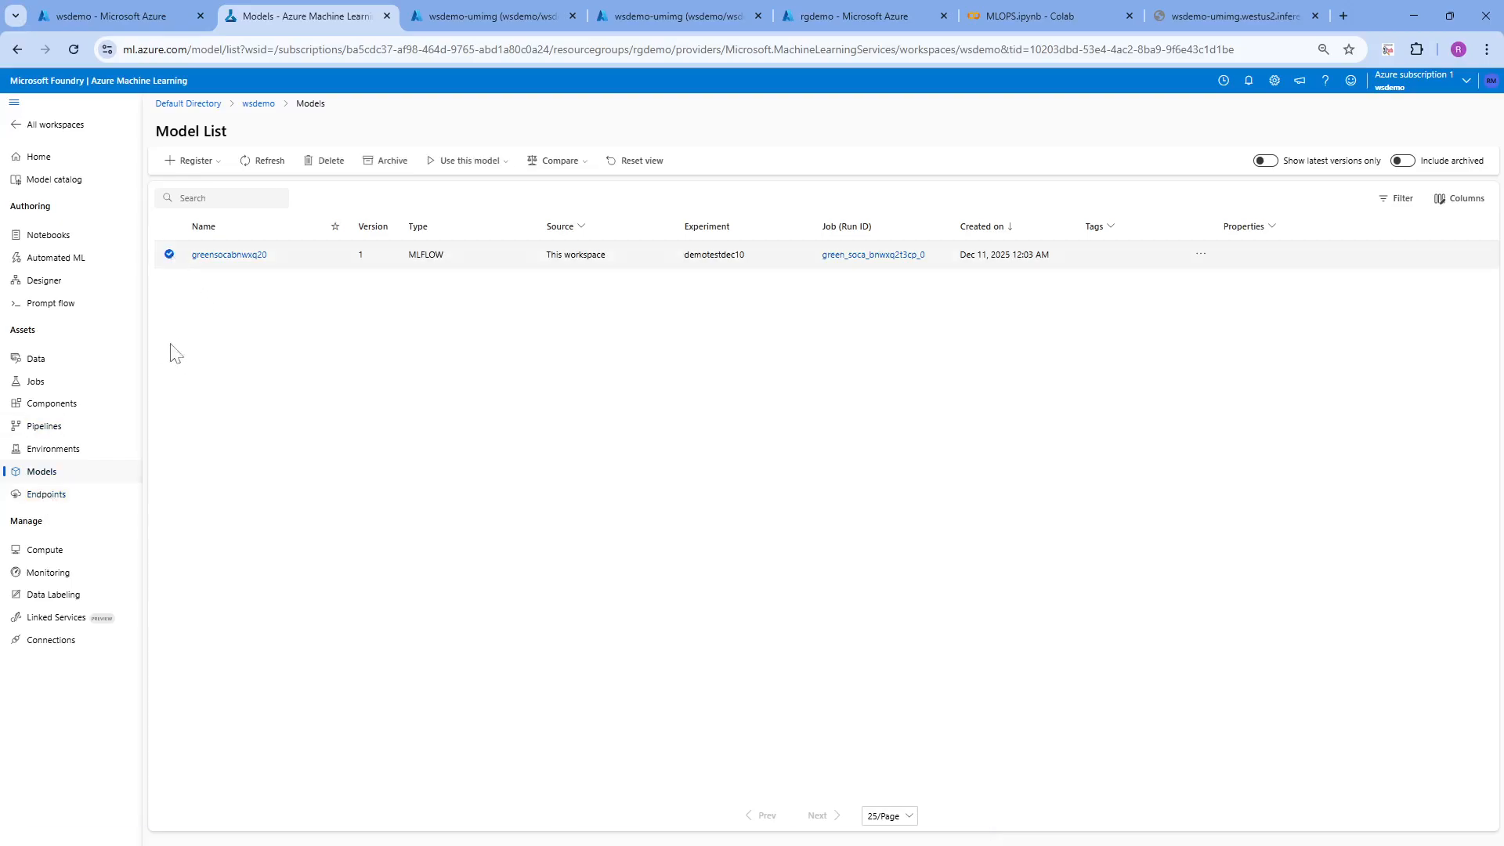
click(58, 496)
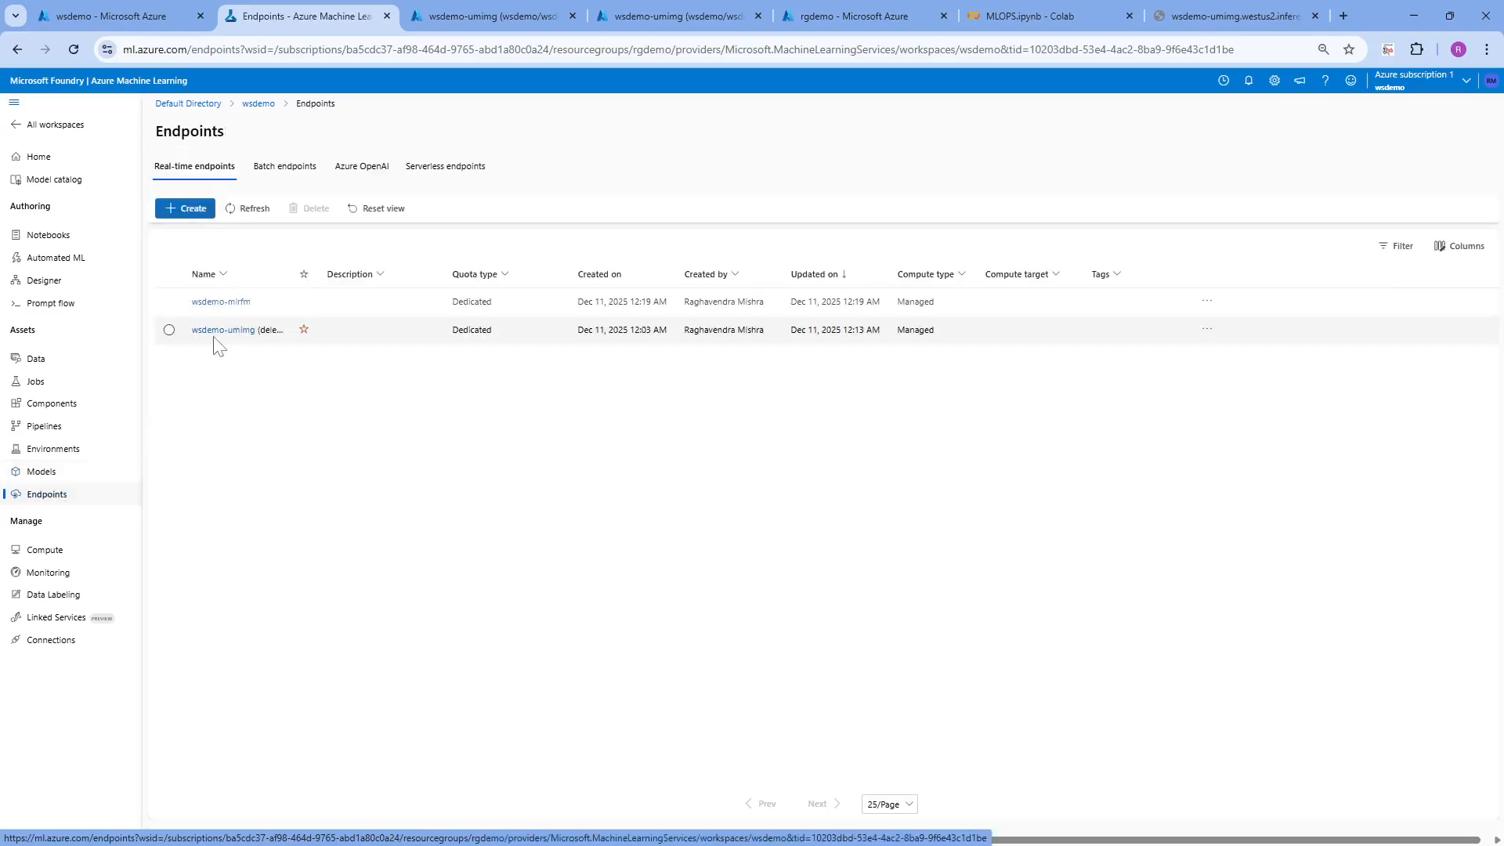
click(170, 302)
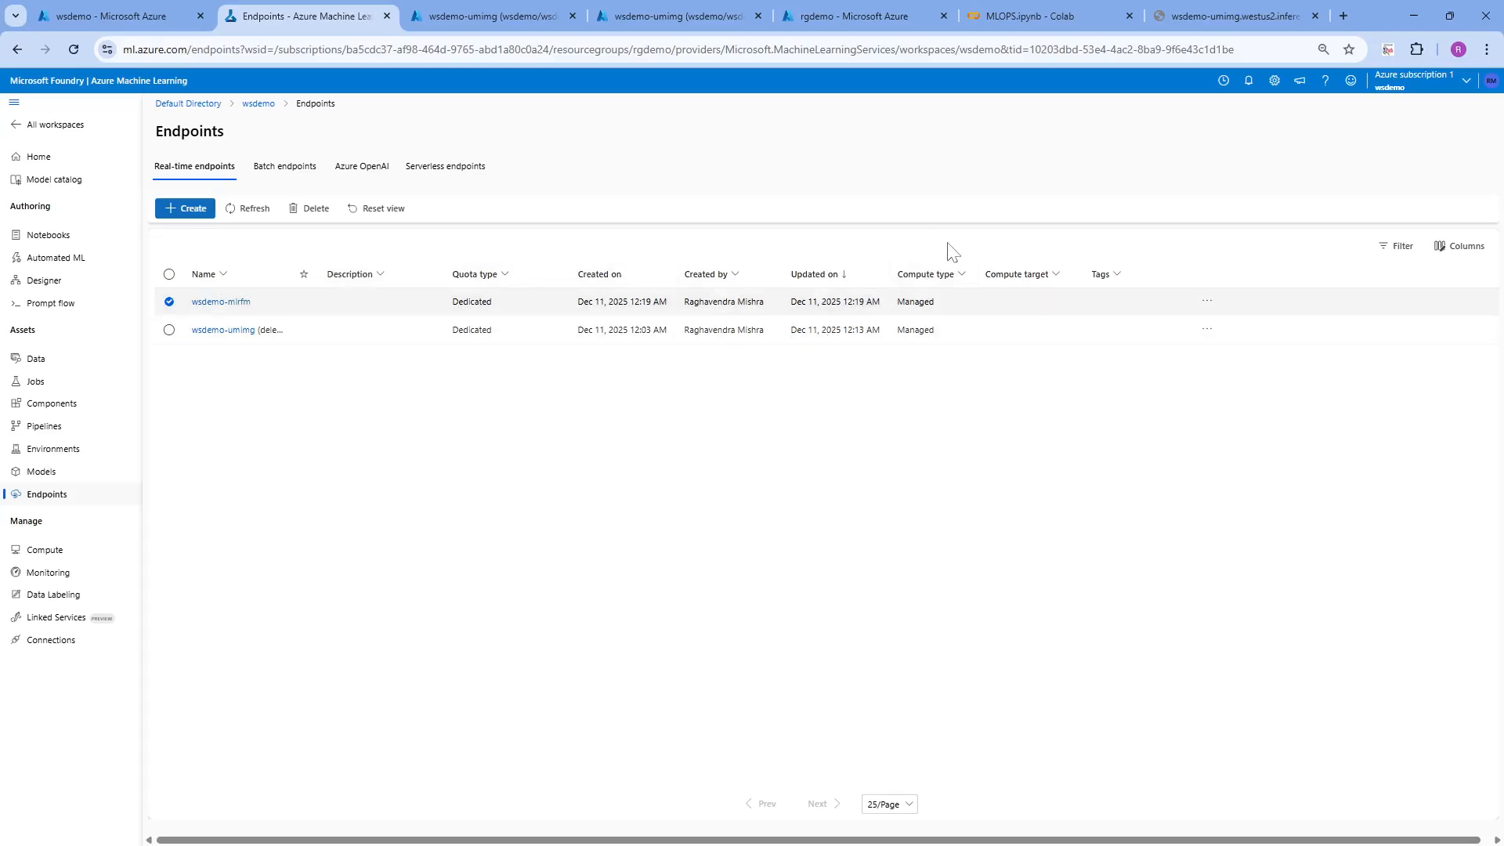
click(191, 208)
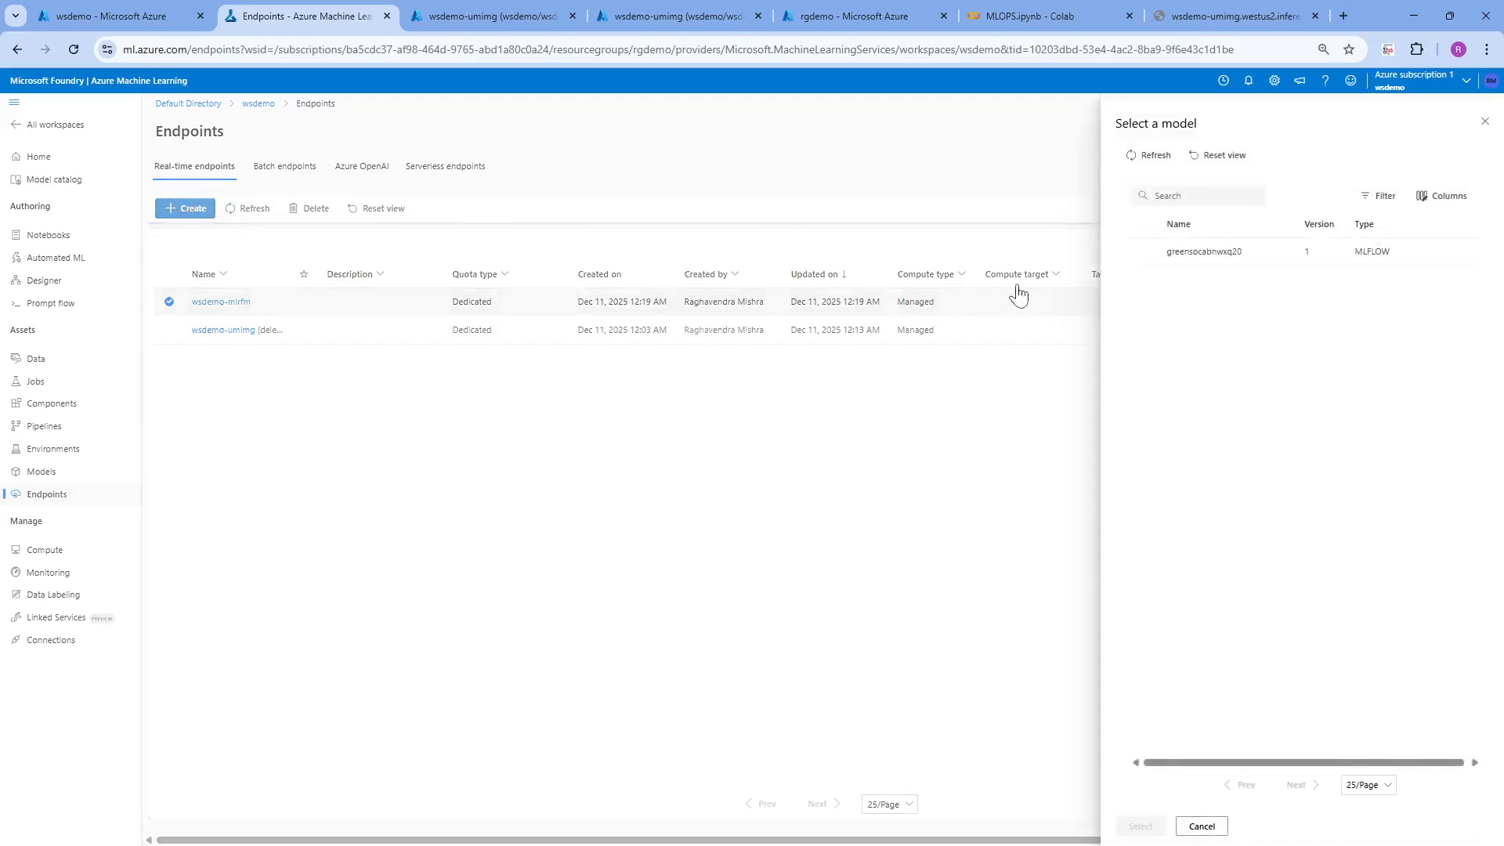
click(1144, 252)
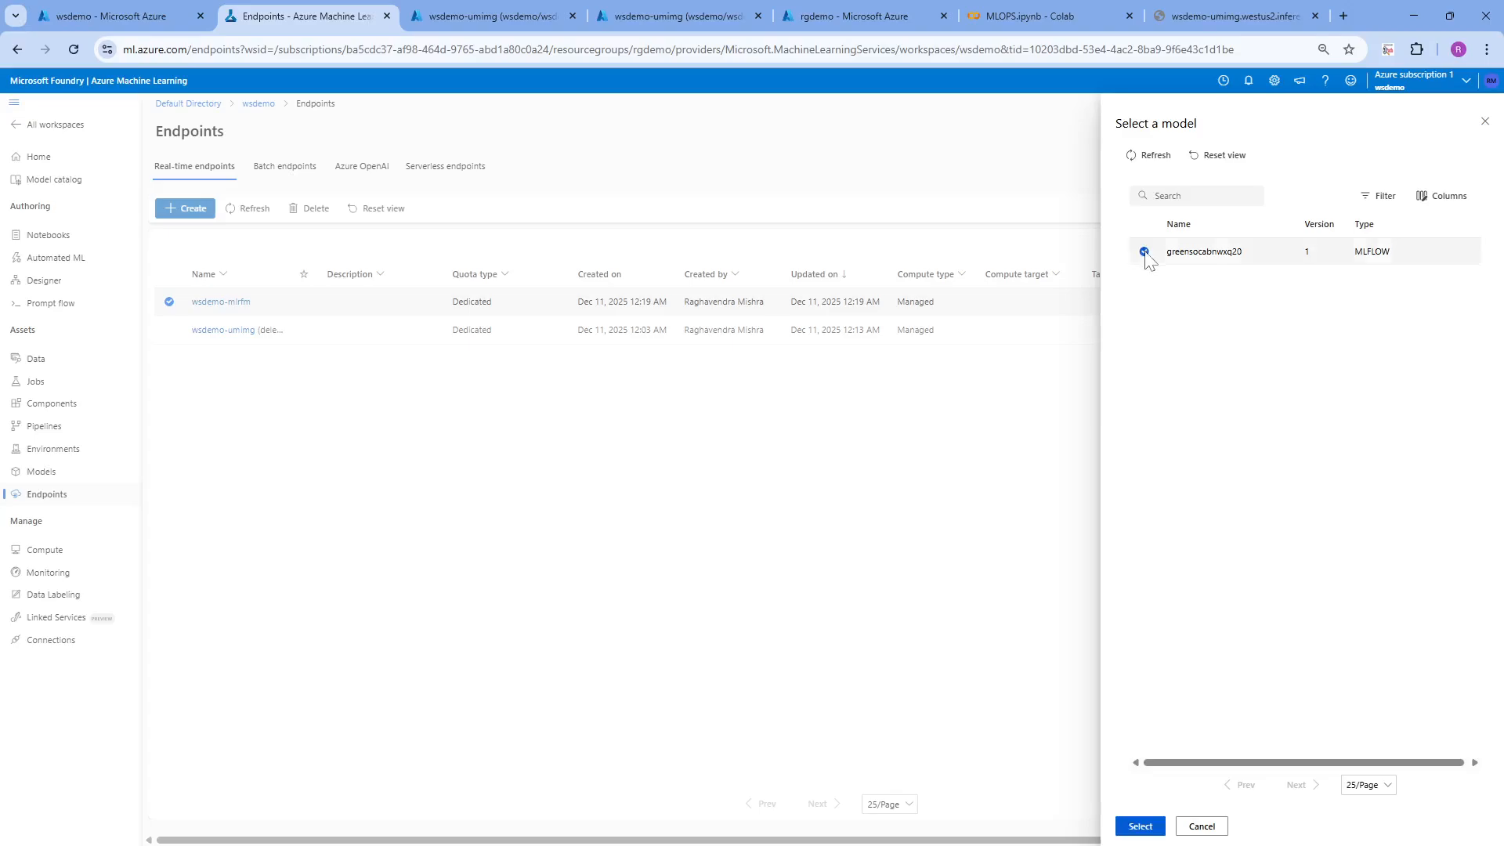
click(1148, 816)
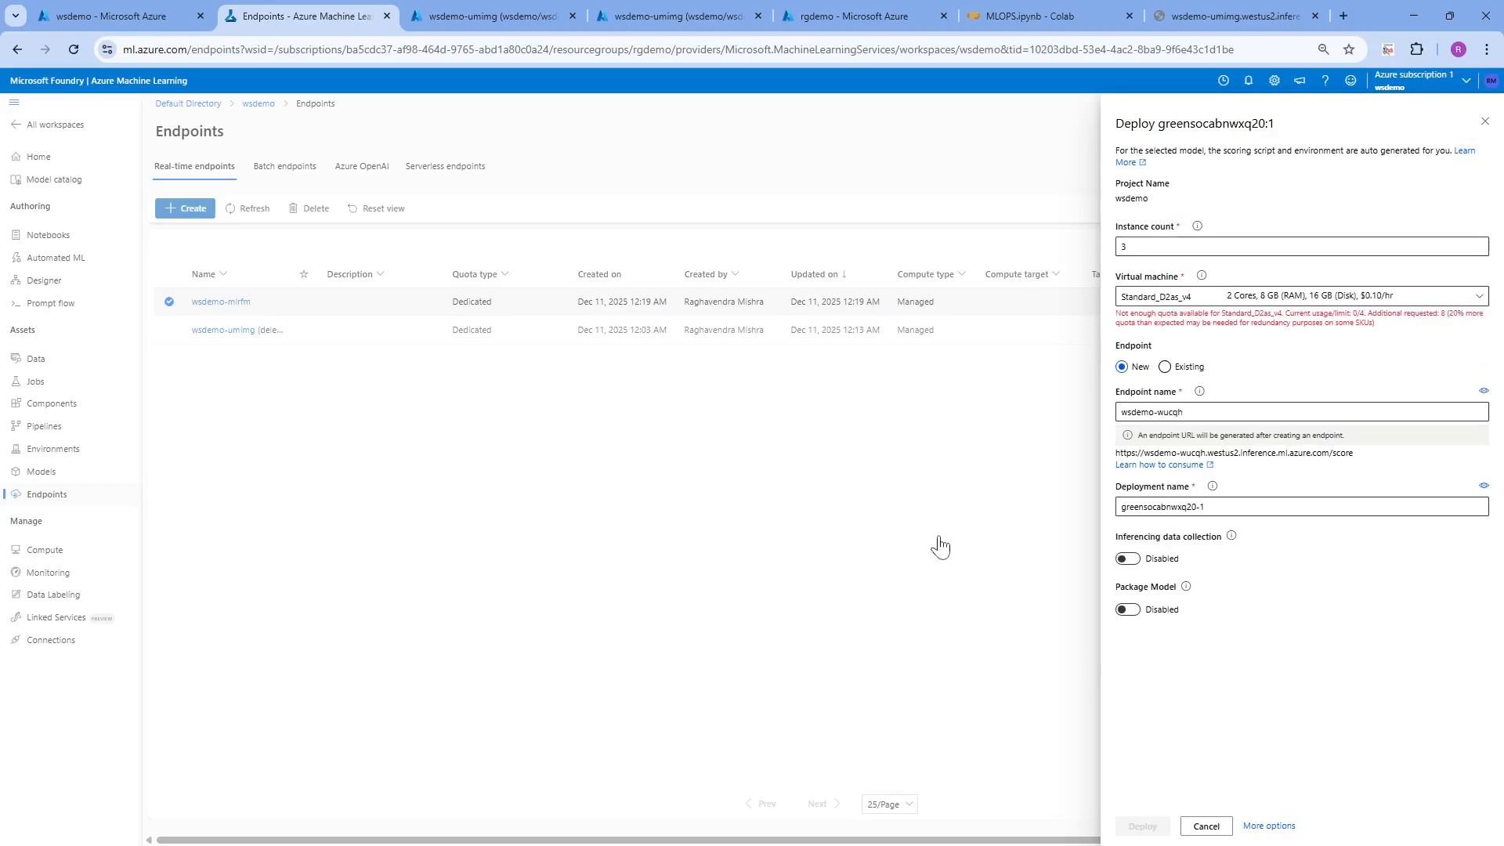
click(1484, 121)
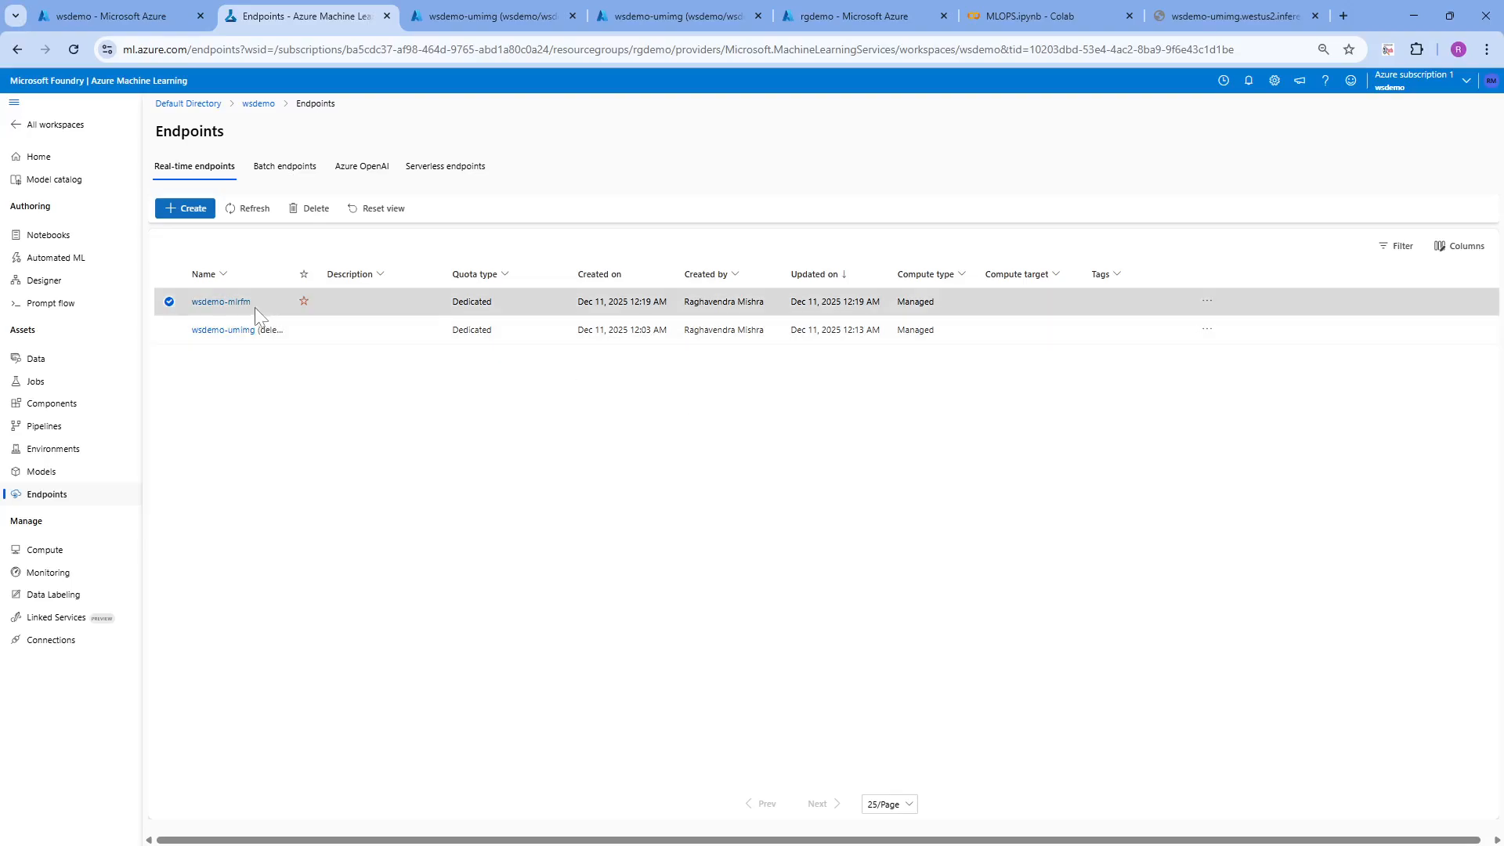
Open the wsdemo-mlrfm endpoint's details, check its REST endpoint URL, and submit its authentication type as key-based
click(228, 306)
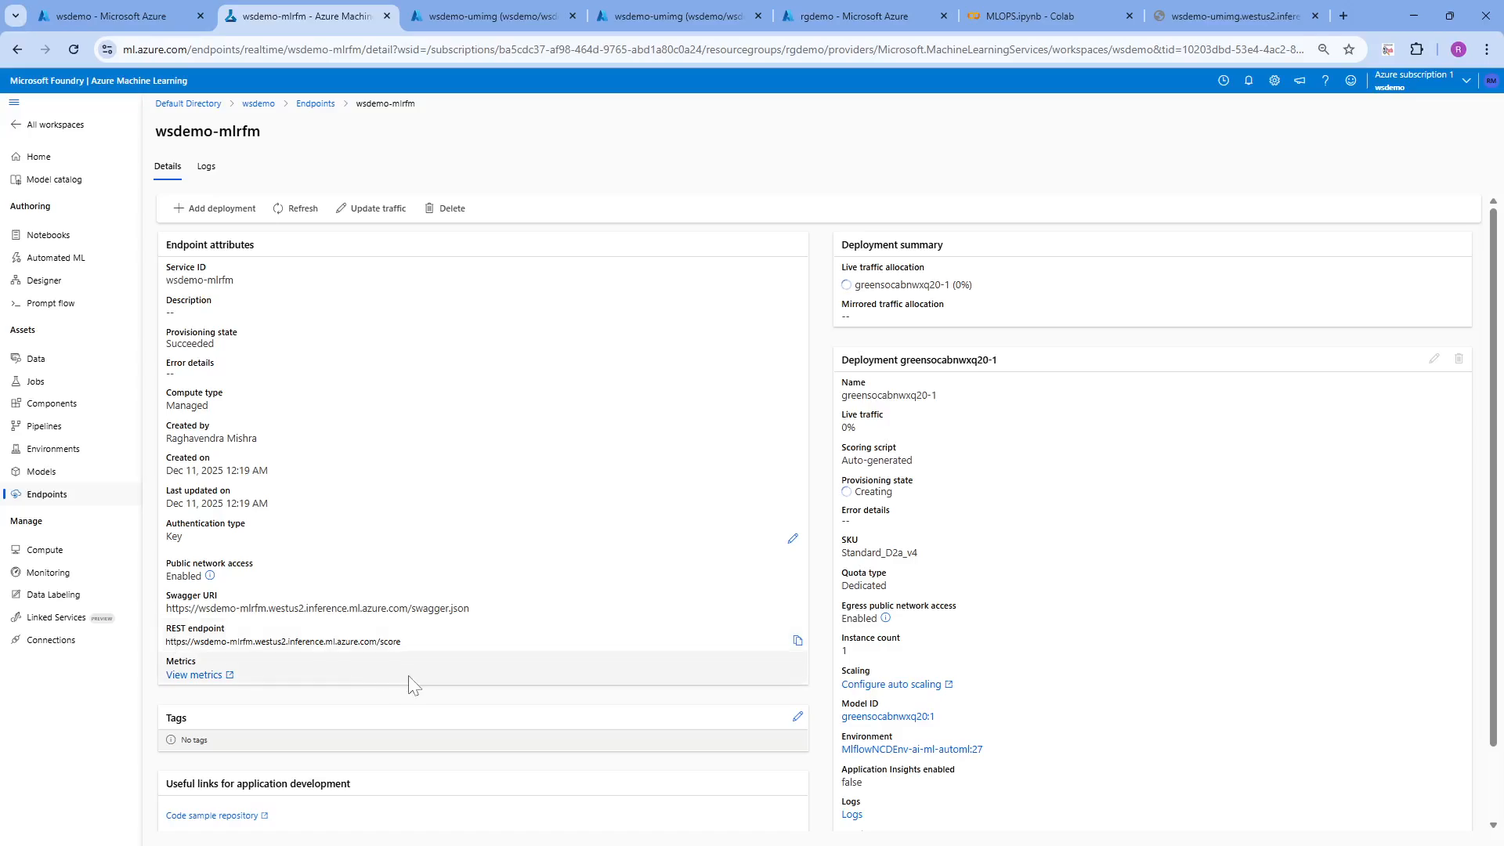
drag(401, 641, 253, 636)
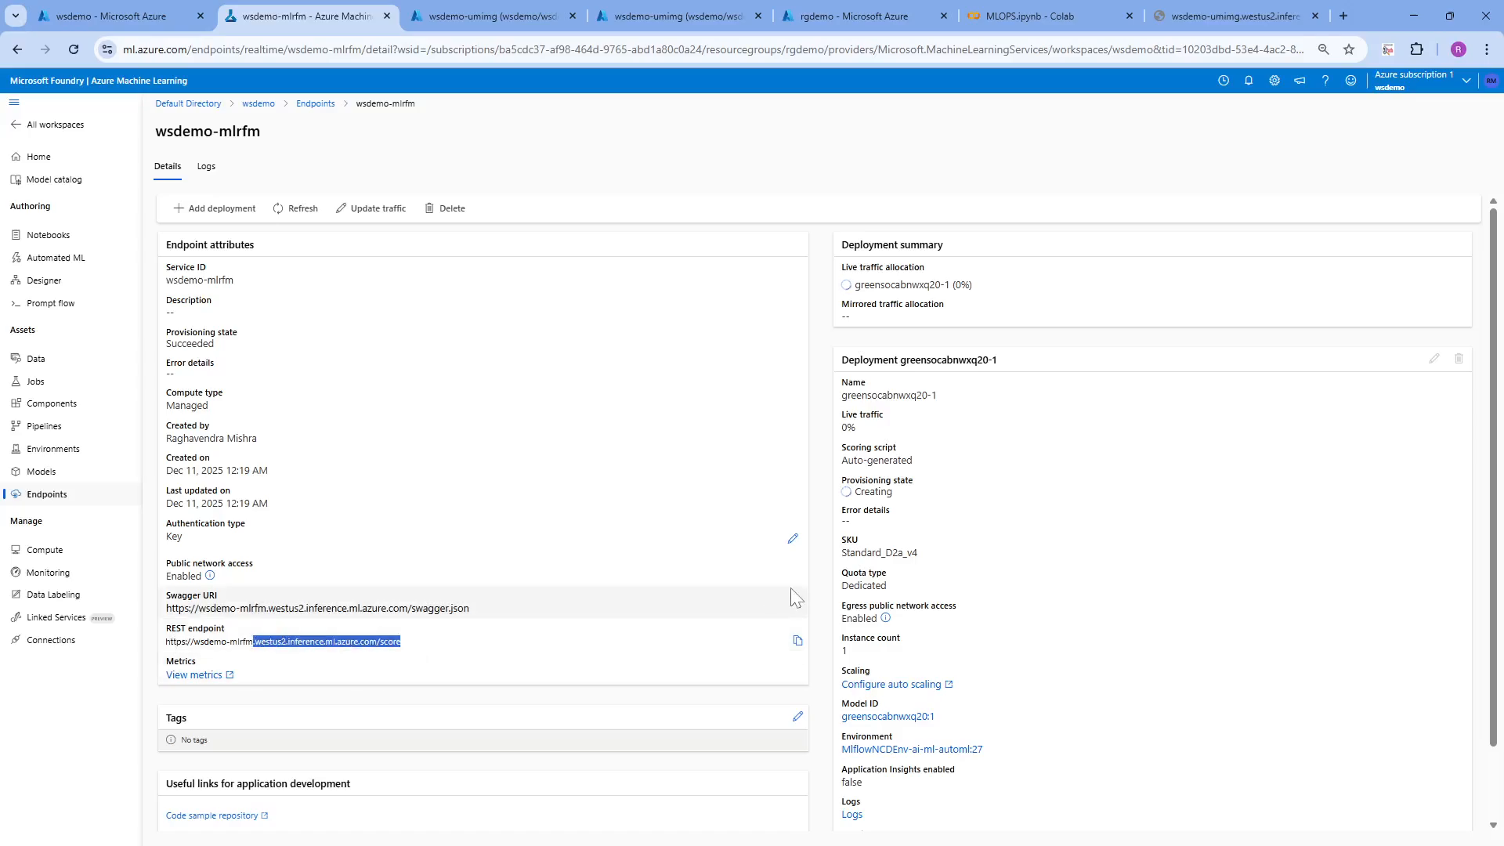
click(794, 542)
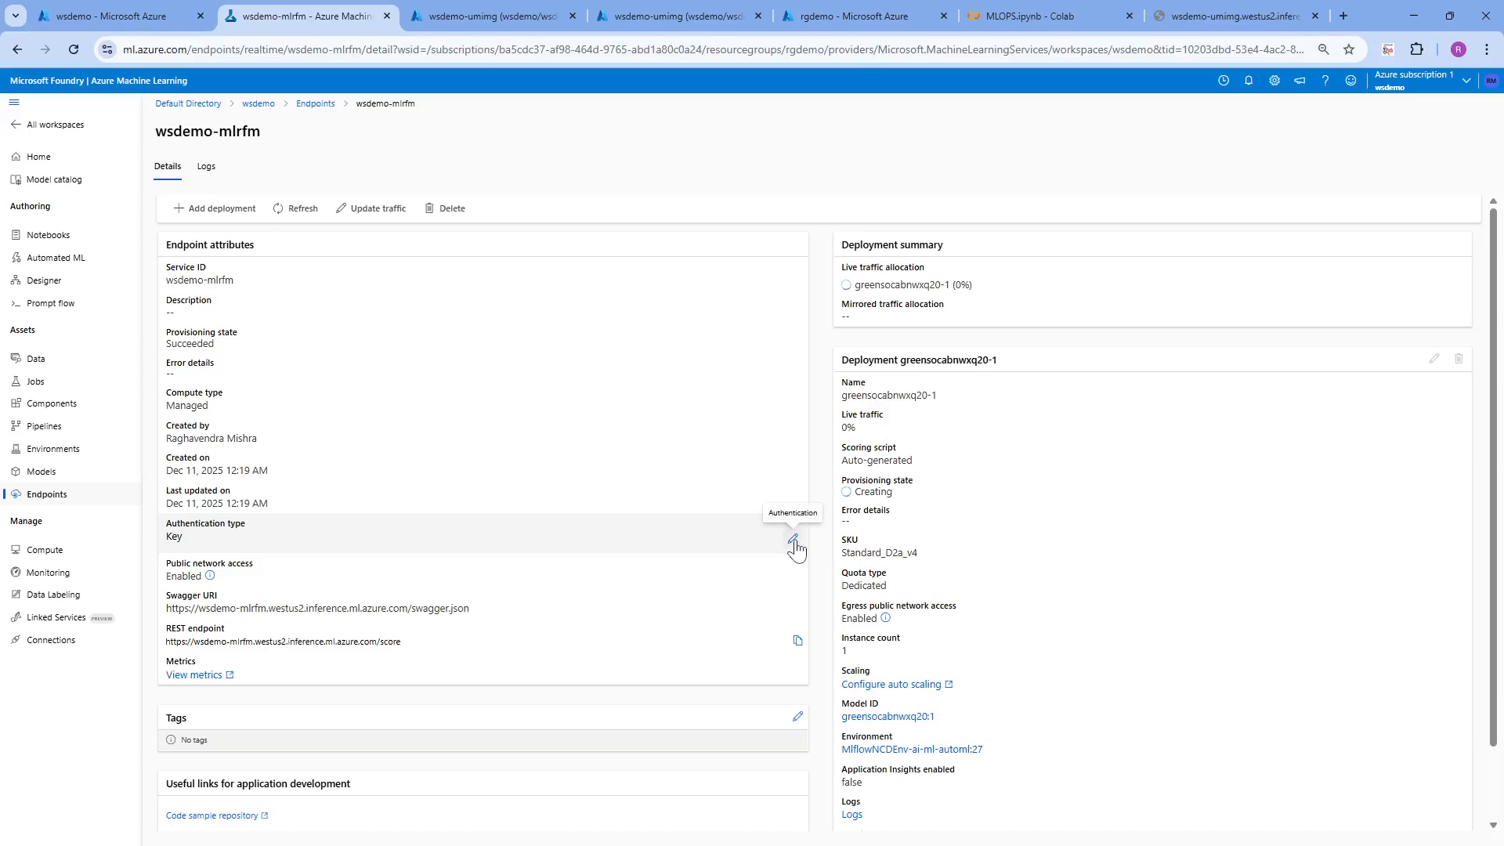
click(792, 540)
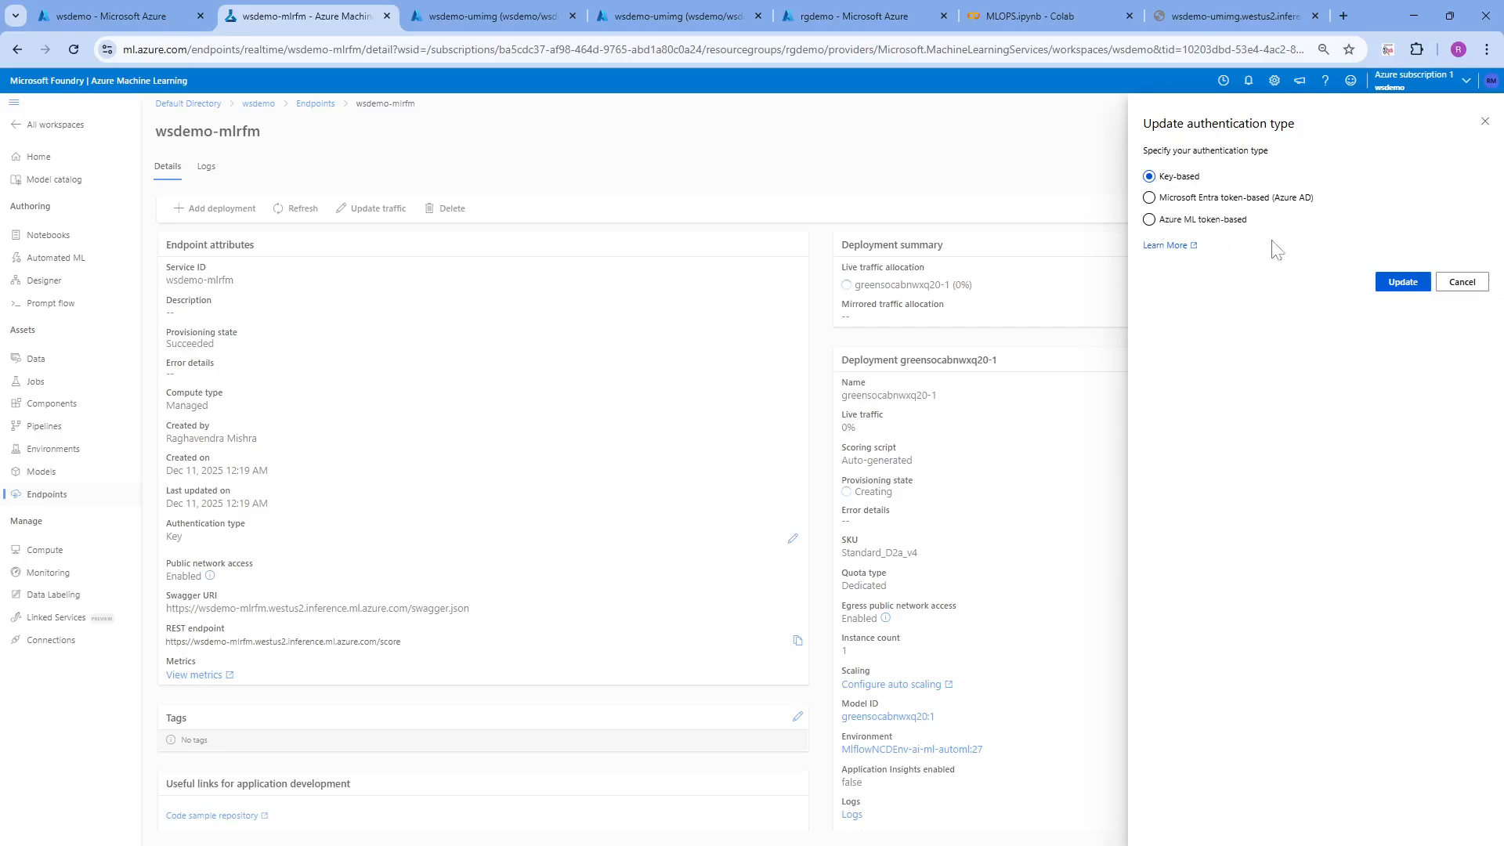
click(1397, 286)
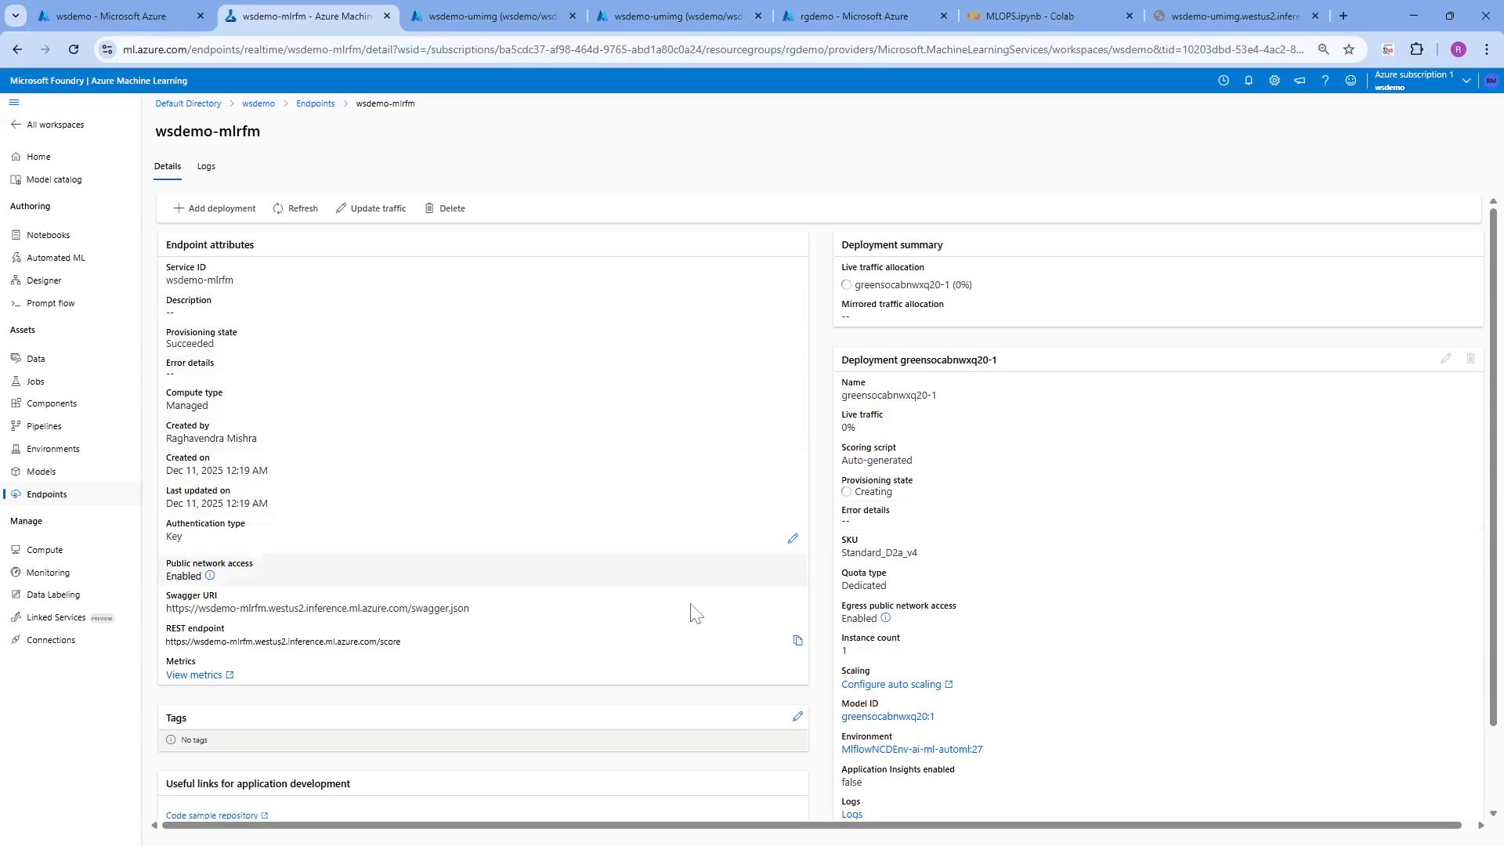
Update the wsdemo-mlrfm endpoint's authentication type to Azure ML token-based
click(793, 539)
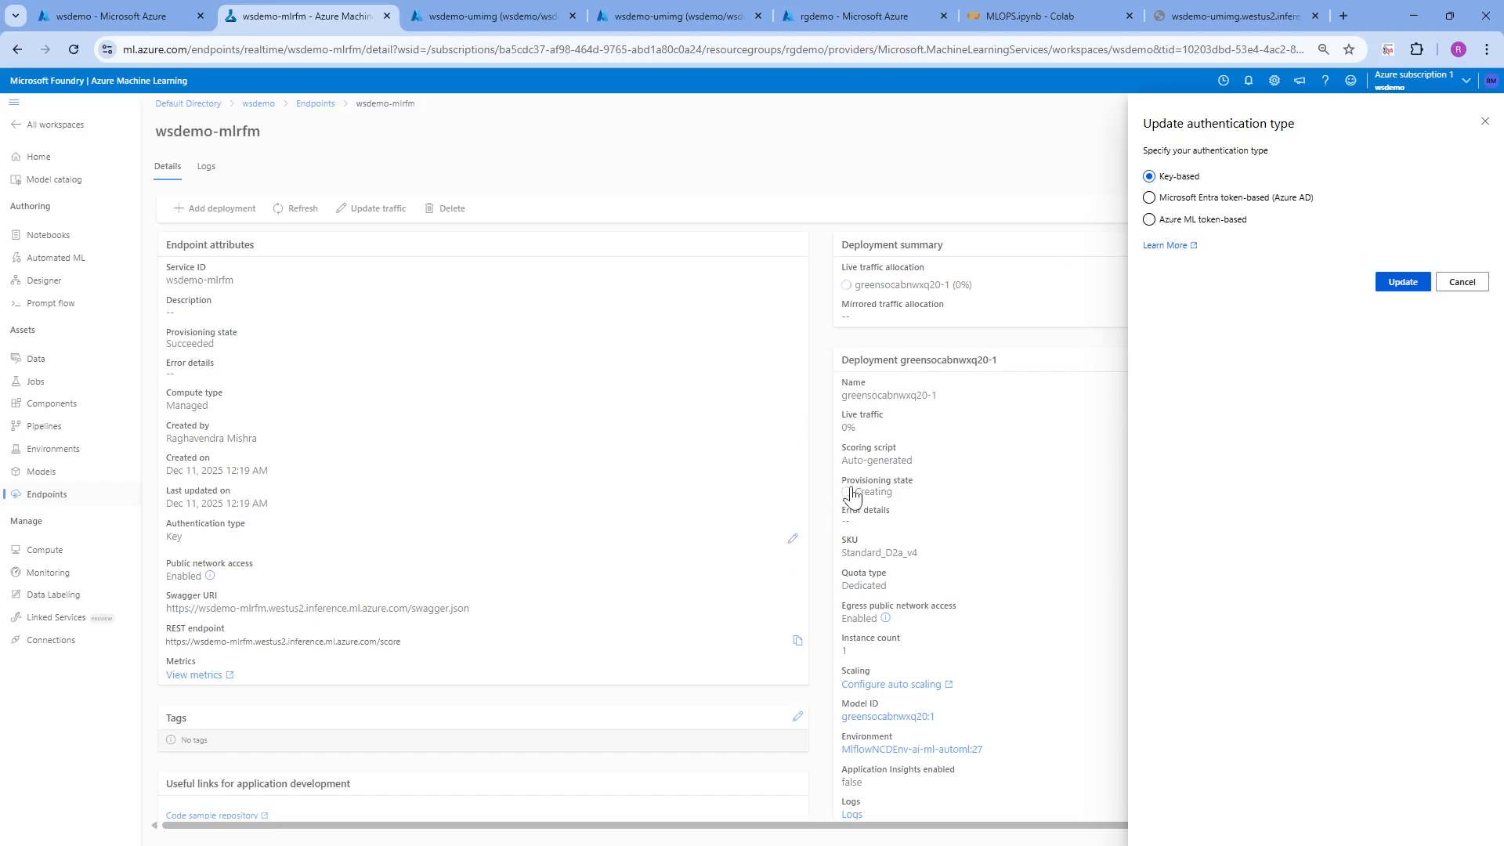
click(1402, 282)
click(1150, 220)
click(1403, 284)
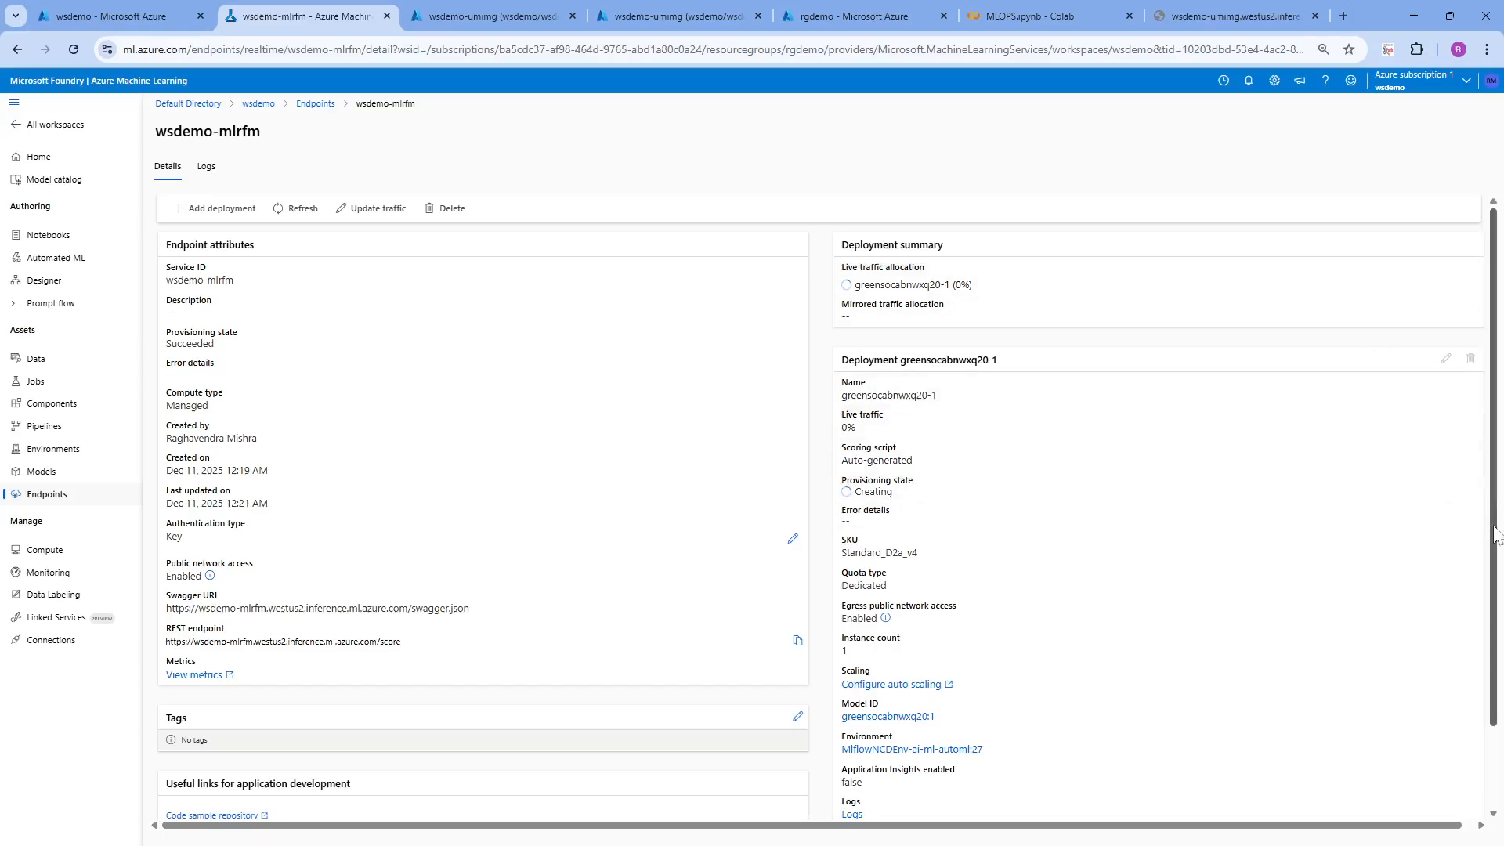
mouse_move(1495, 570)
mouse_down()
mouse_move(1501, 677)
mouse_move(1490, 581)
mouse_up()
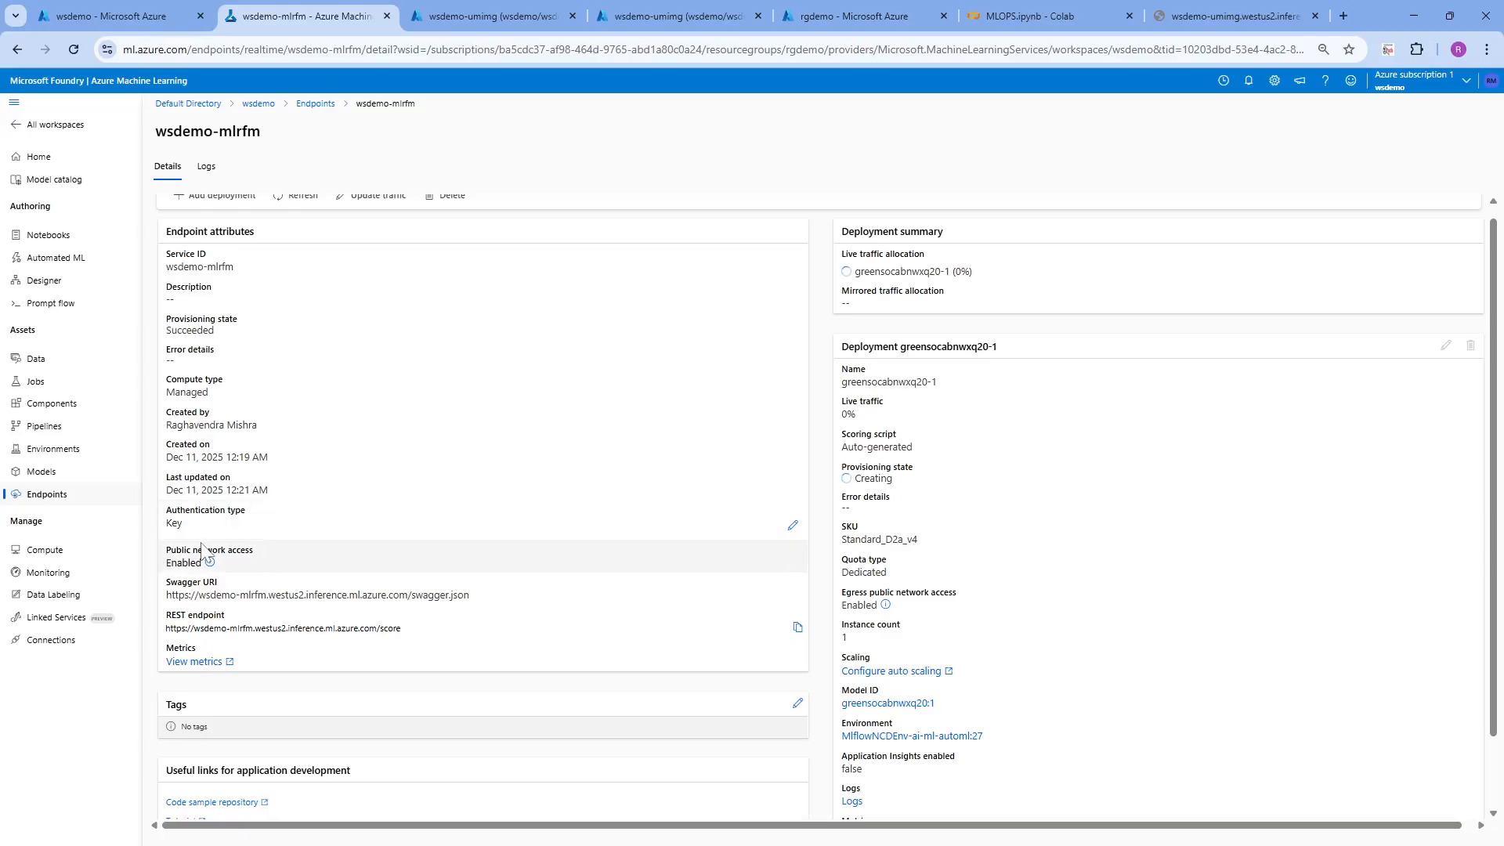
Try to update the endpoint's authentication type with the key-based option, and cancel the change
click(793, 524)
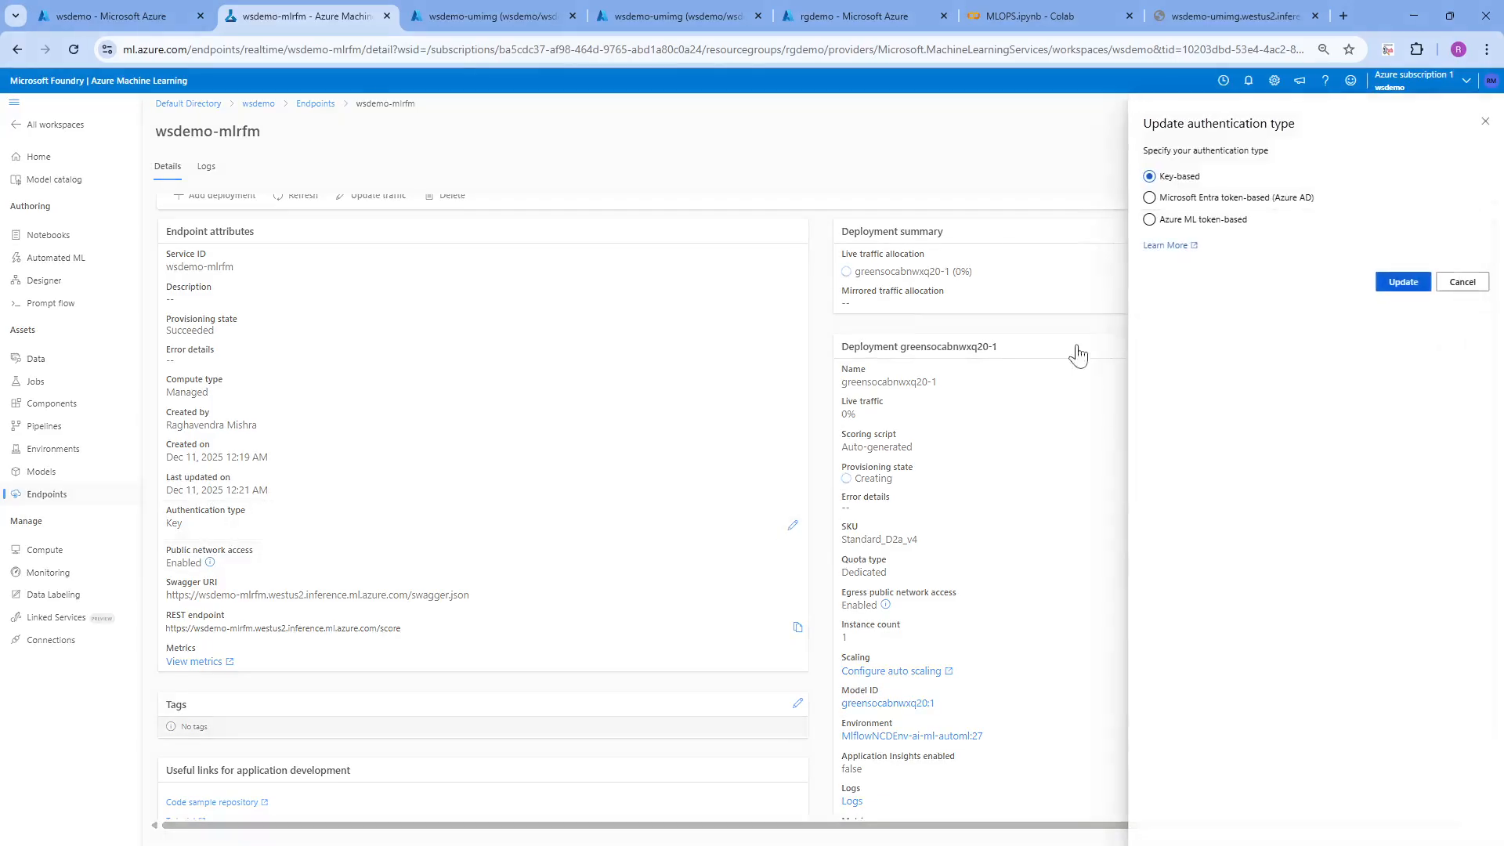
click(1403, 283)
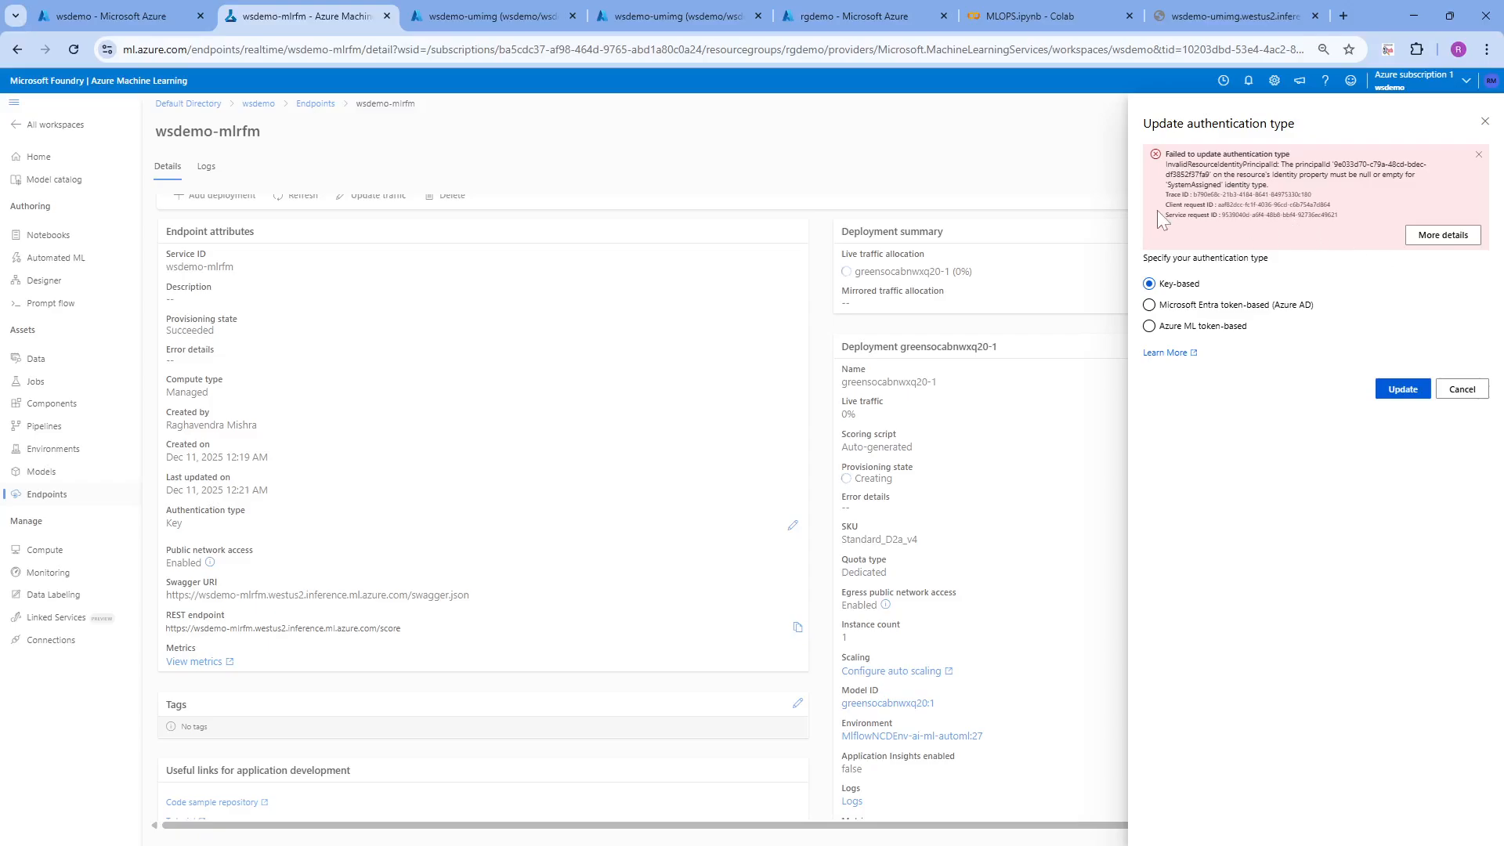
click(1408, 395)
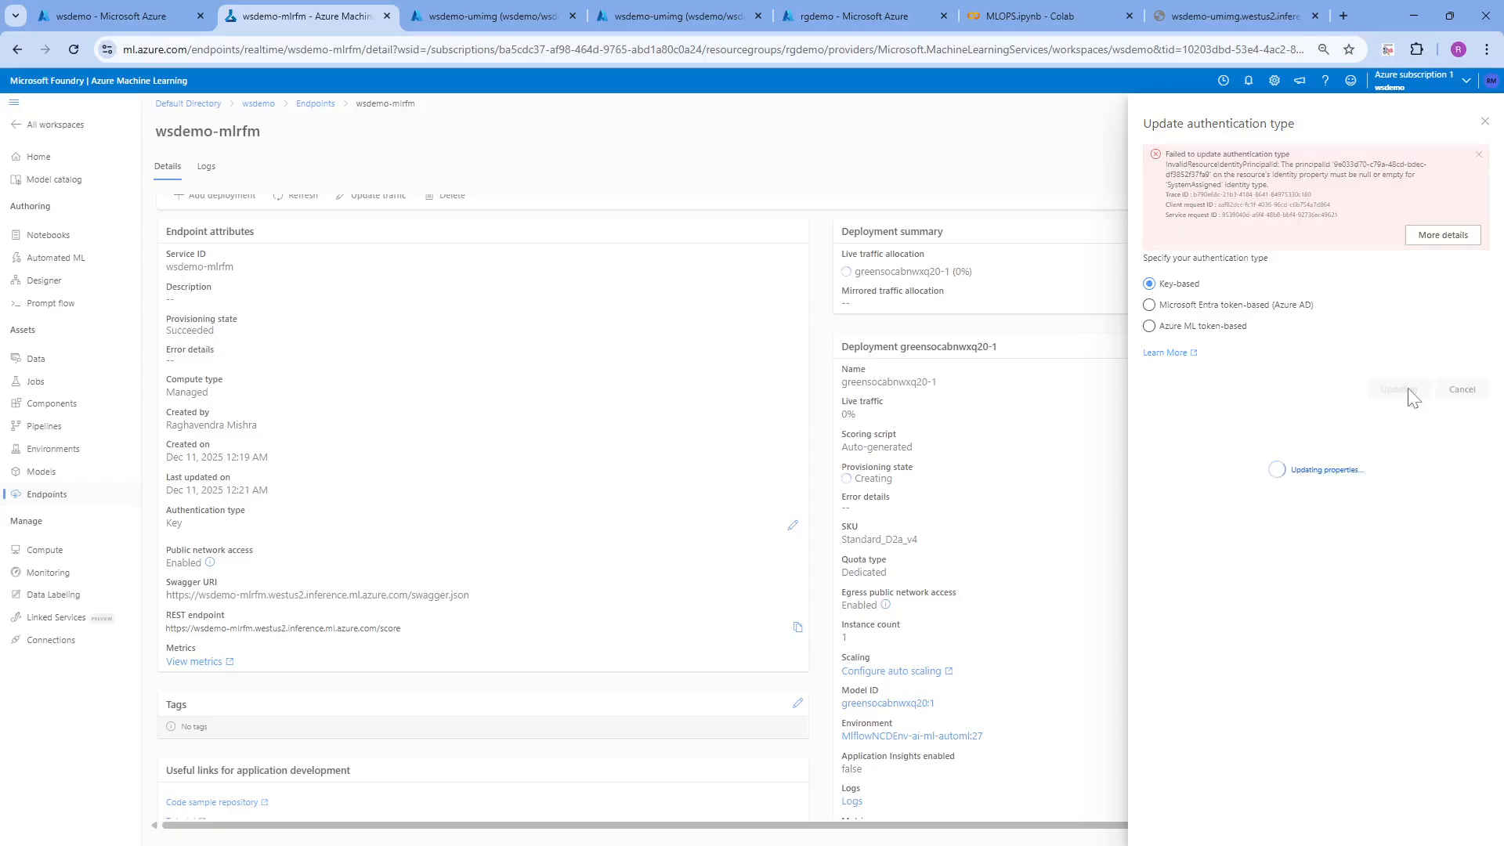
click(1462, 392)
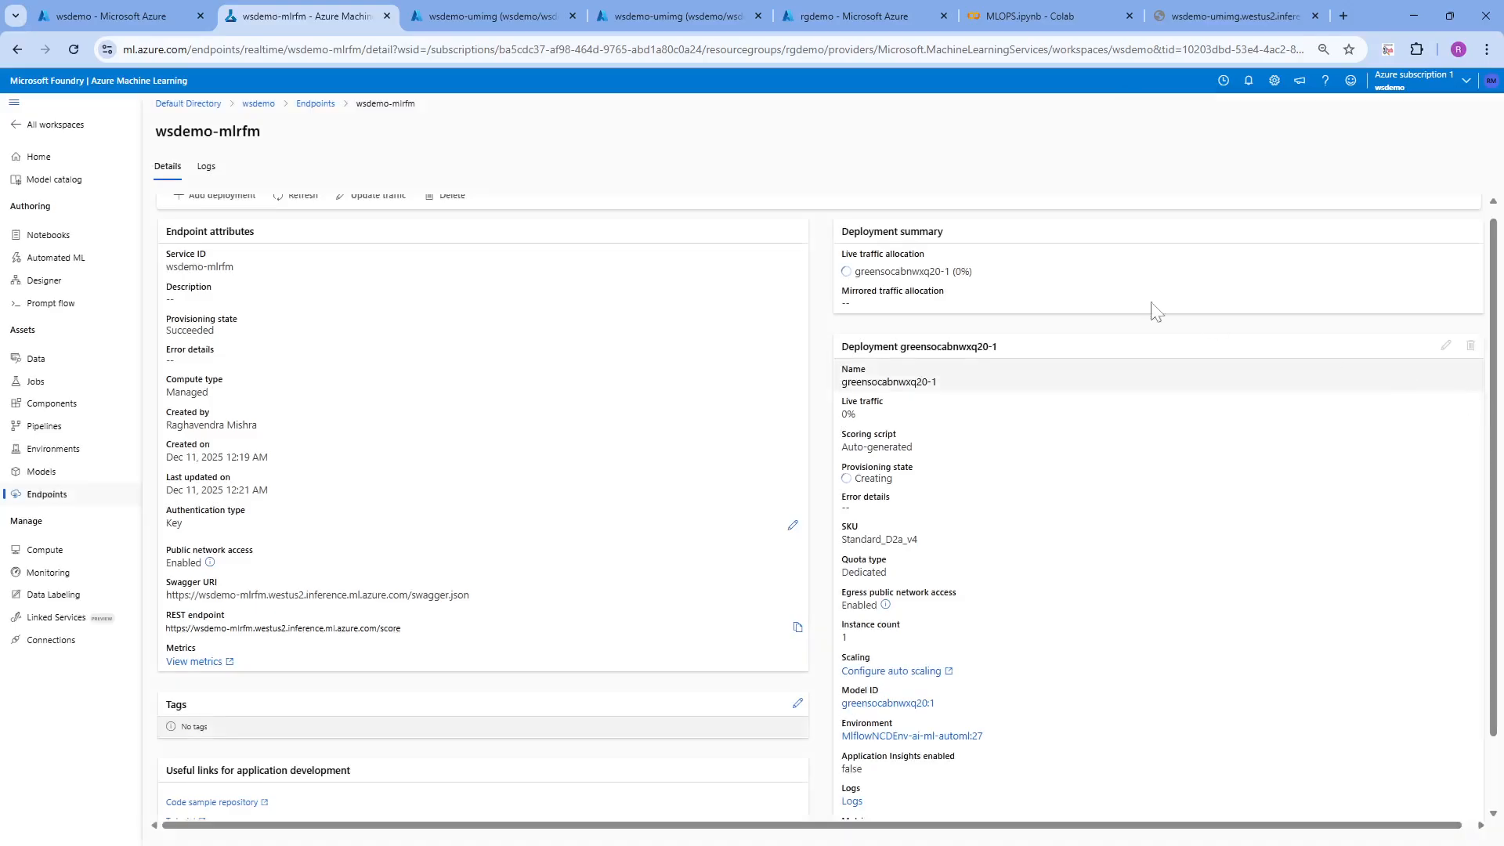
Refresh the endpoint's details and check its authentication type and public network access
click(300, 195)
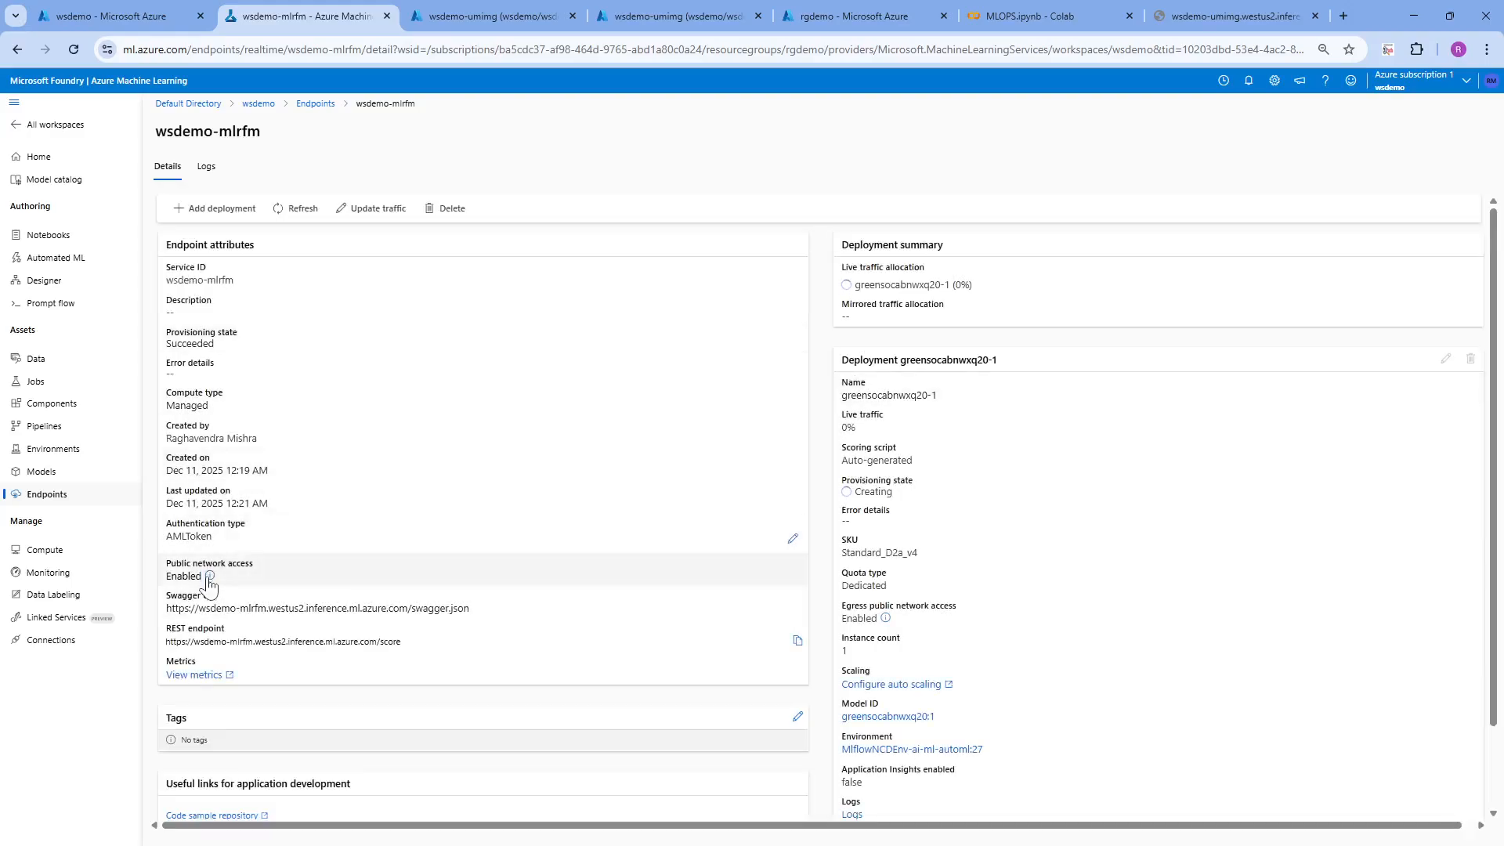
mouse_move(210, 578)
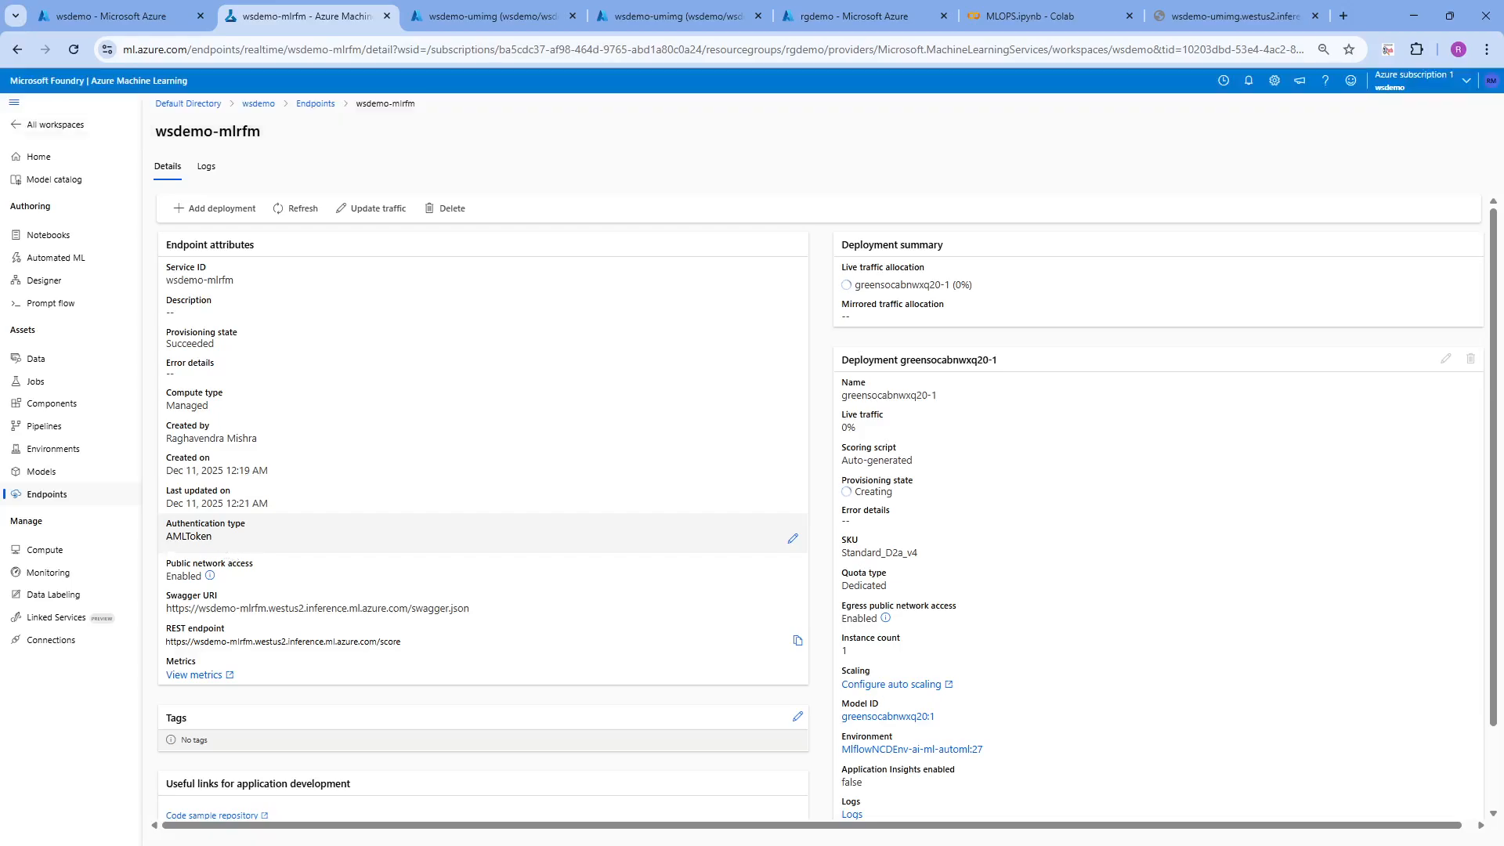
Update the wsdemo-mlrfm endpoint's authentication type to key-based
click(792, 538)
click(1149, 177)
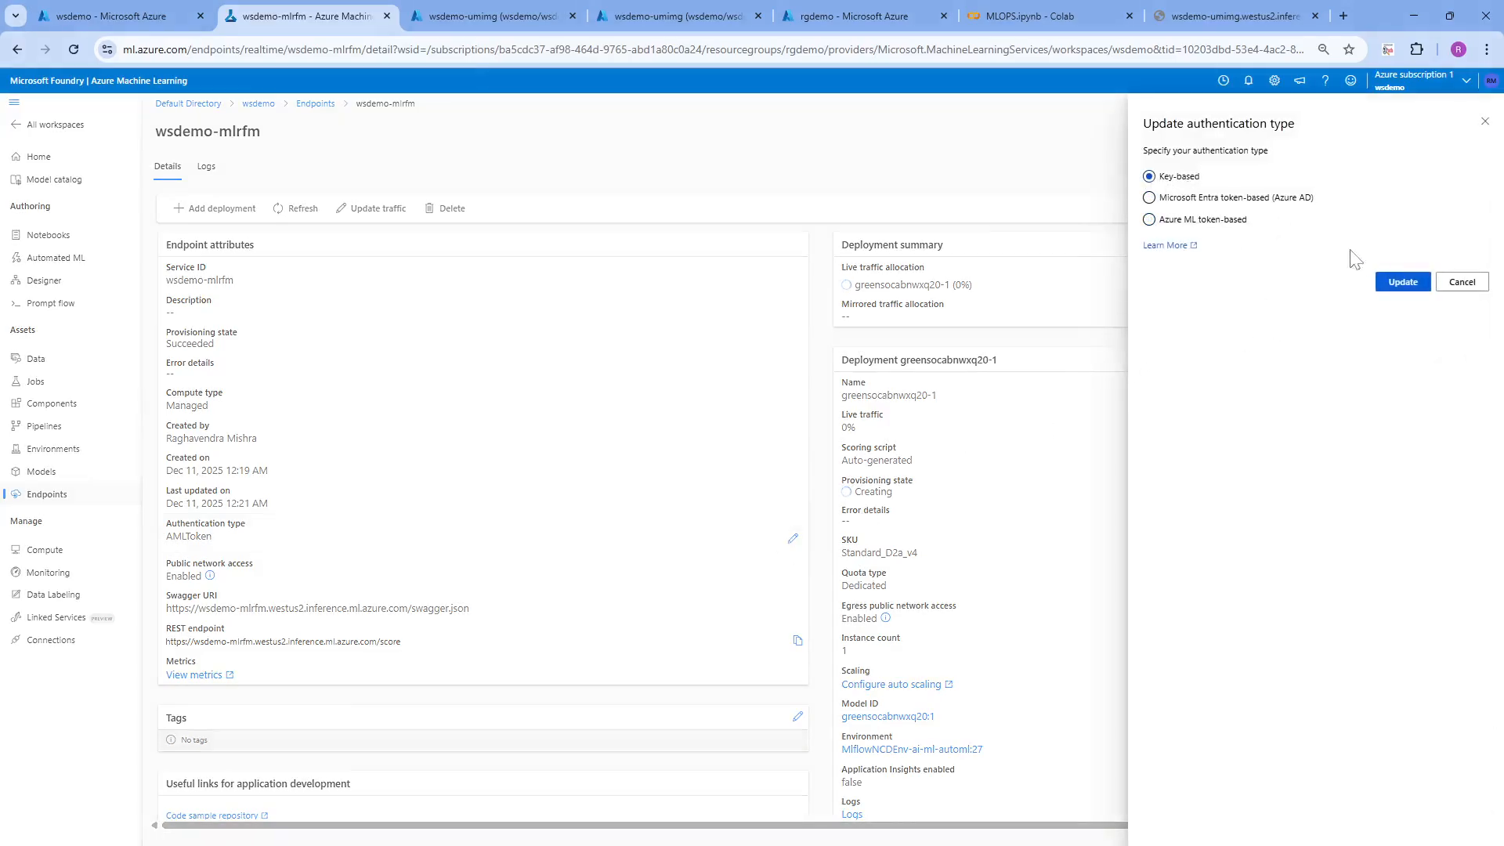
click(1423, 288)
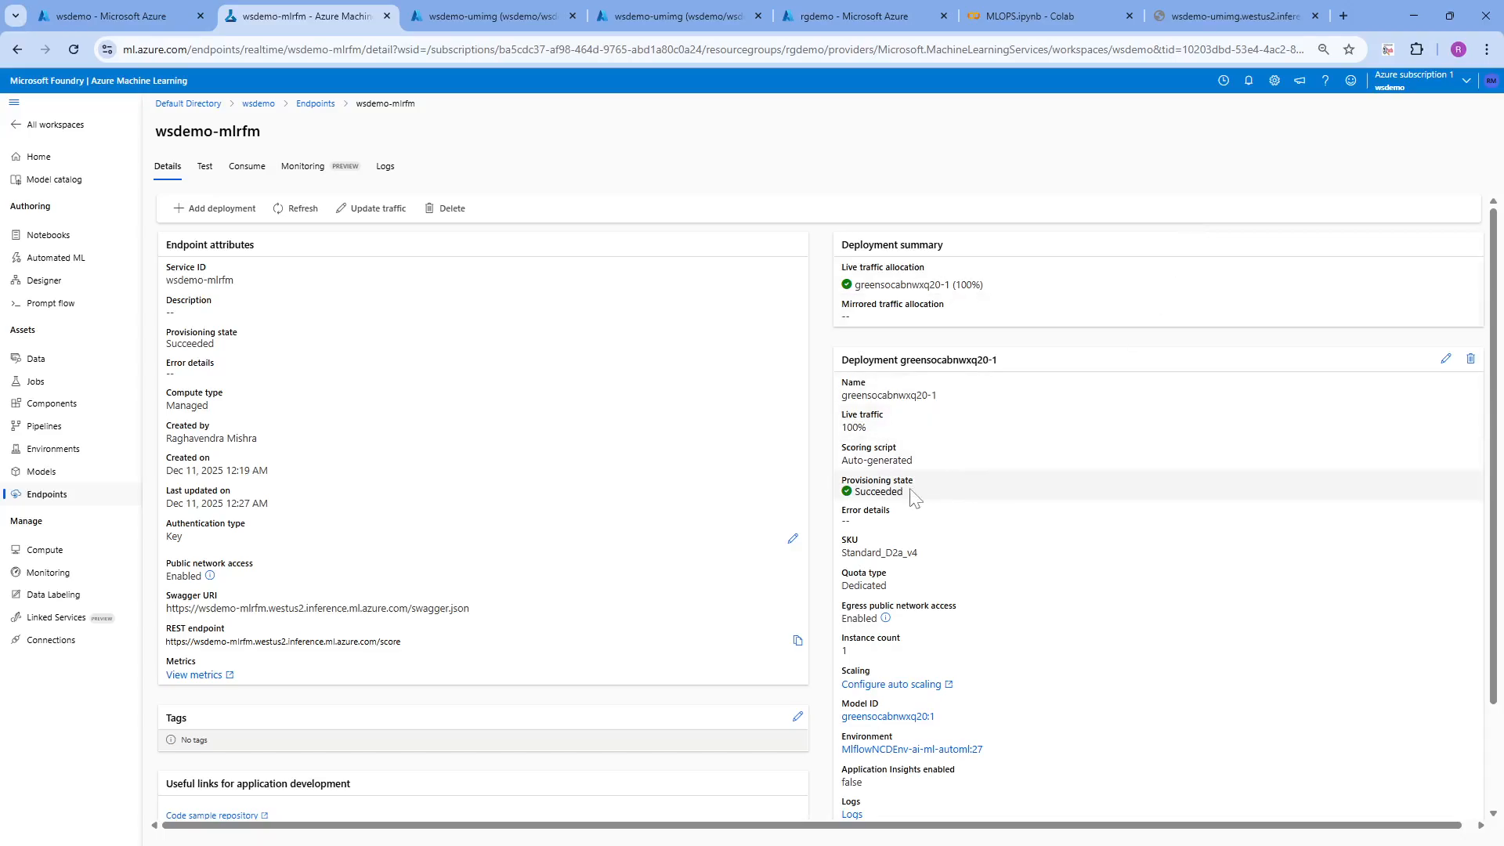
Review the endpoint's test, details and consumption information, and reveal its primary and secondary authentication keys
click(205, 166)
click(247, 167)
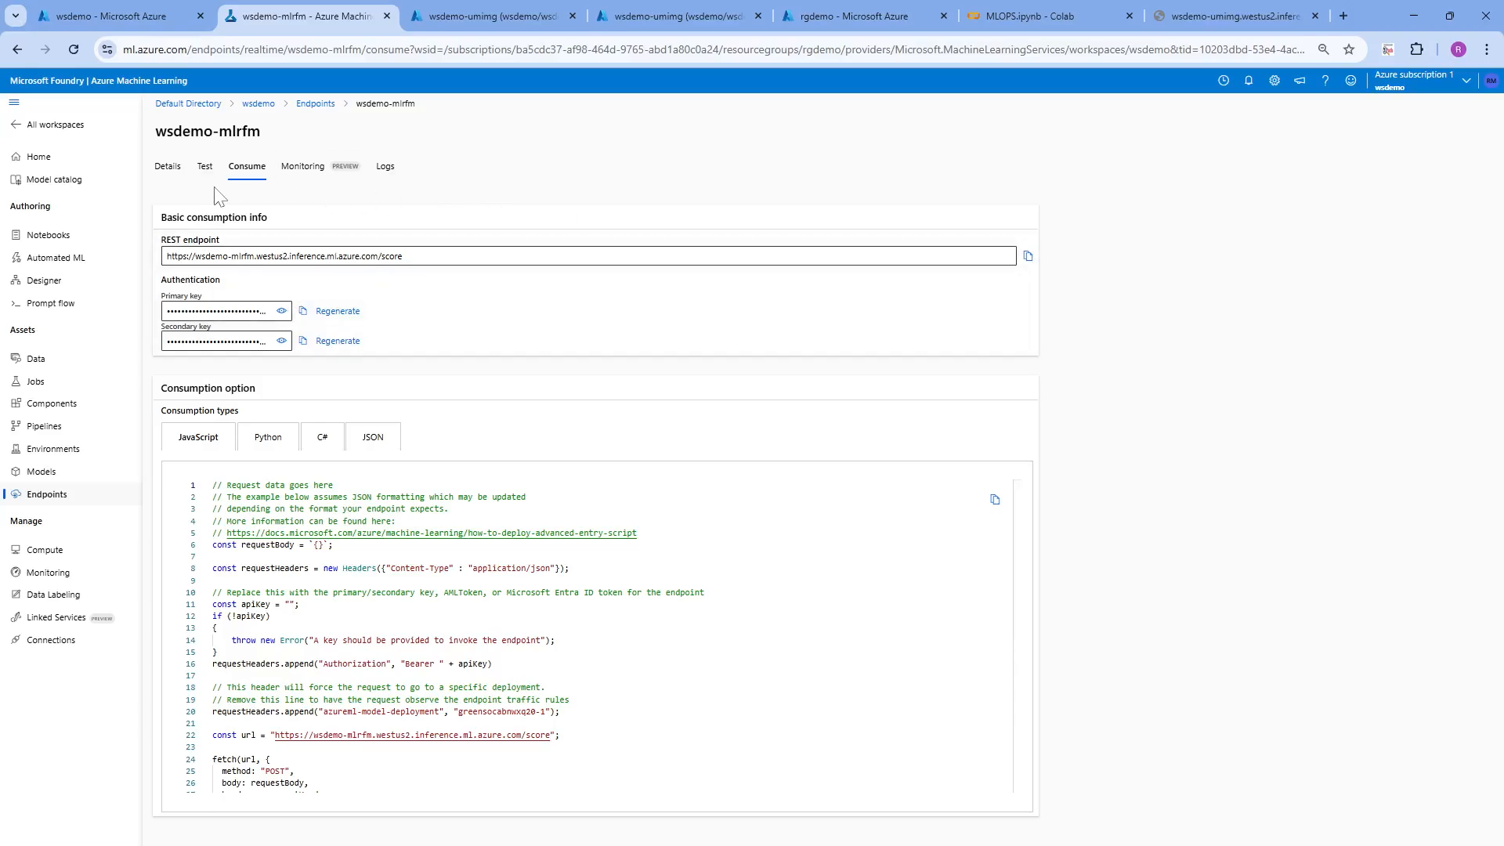
click(177, 173)
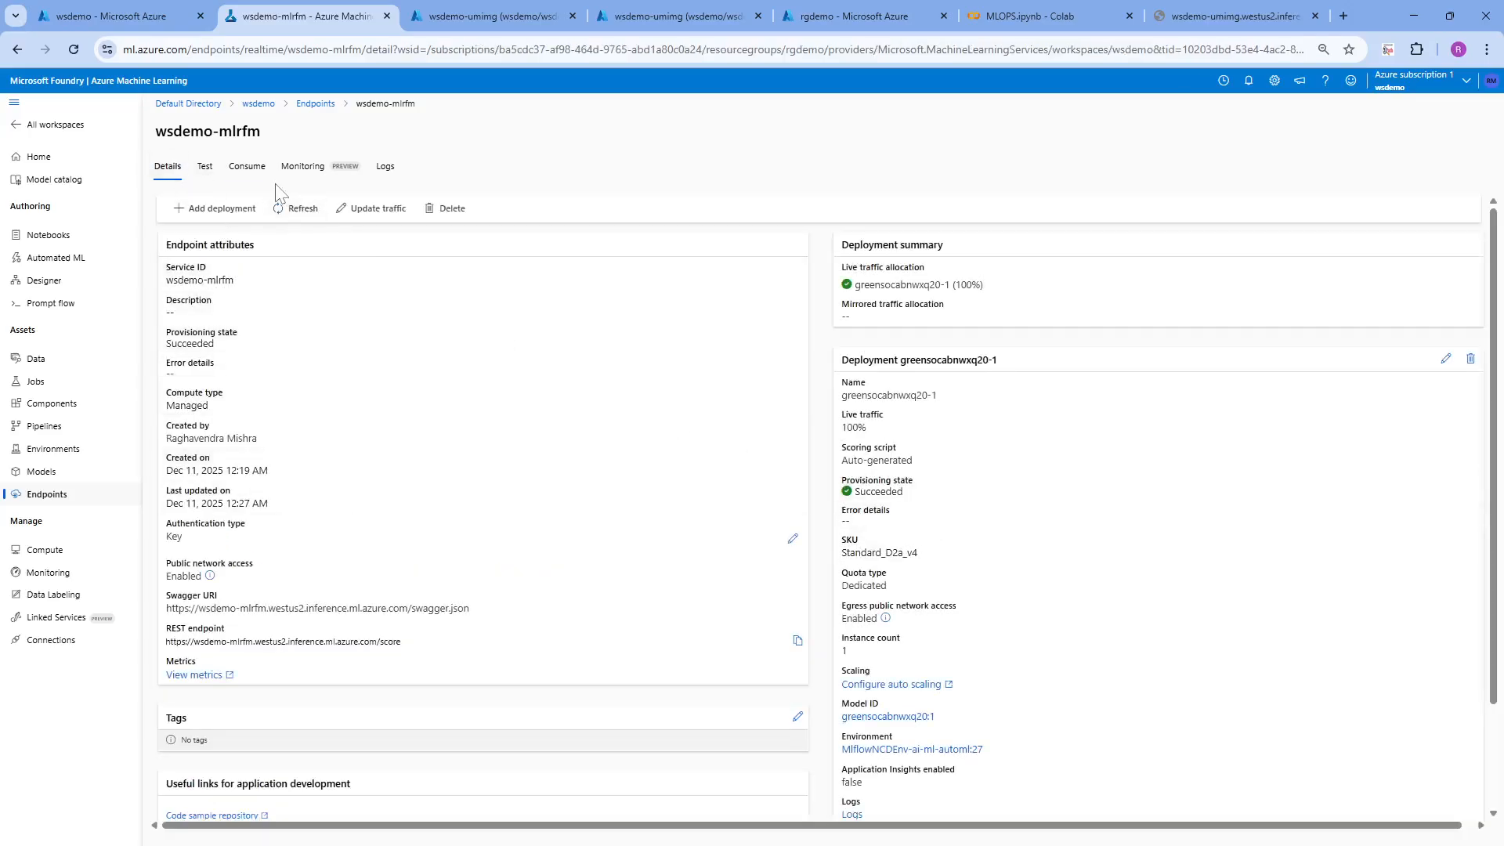
click(258, 172)
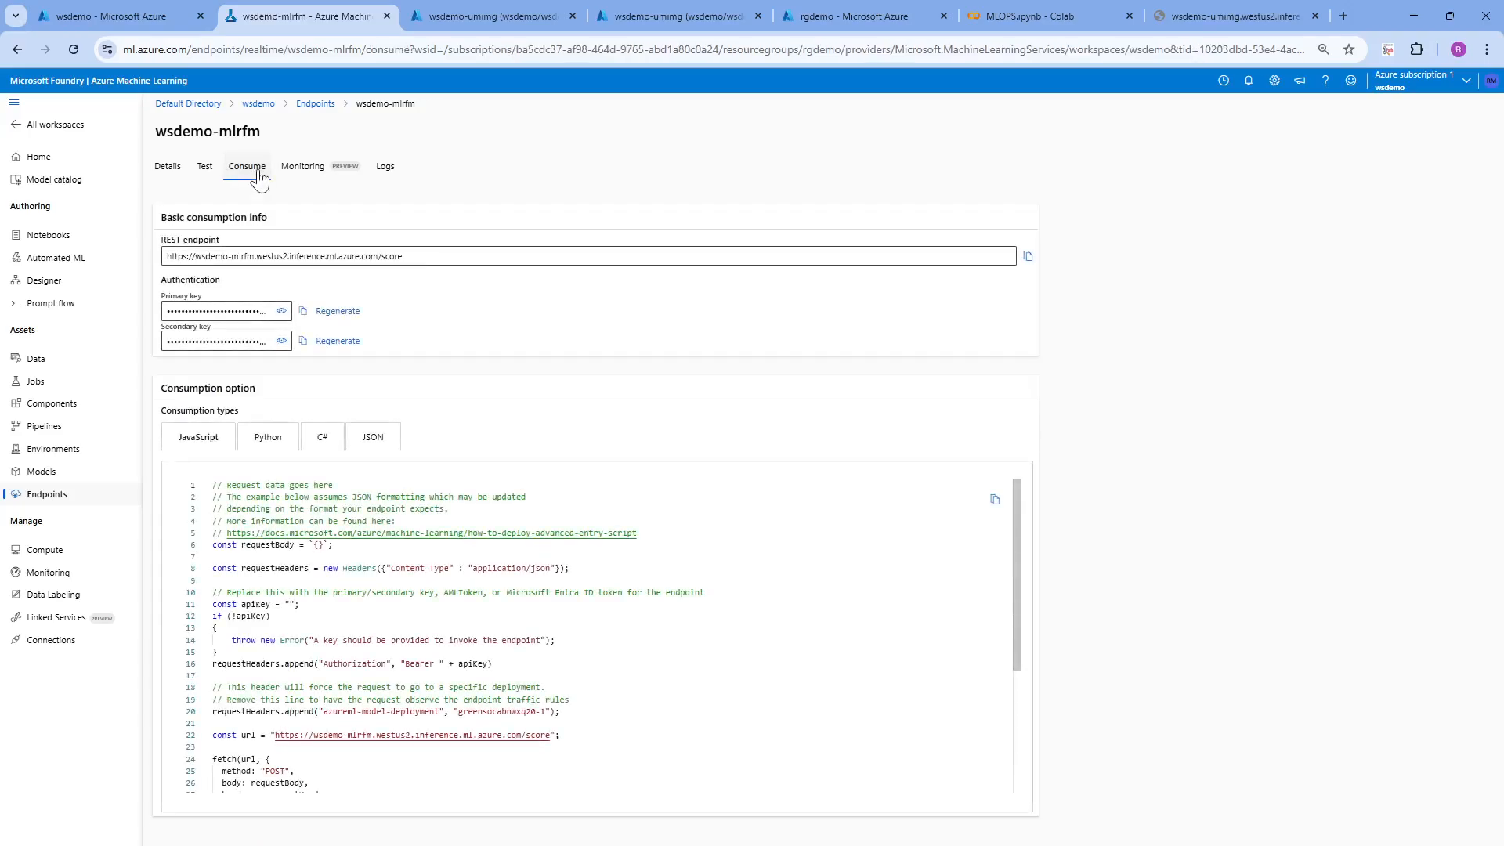
click(282, 311)
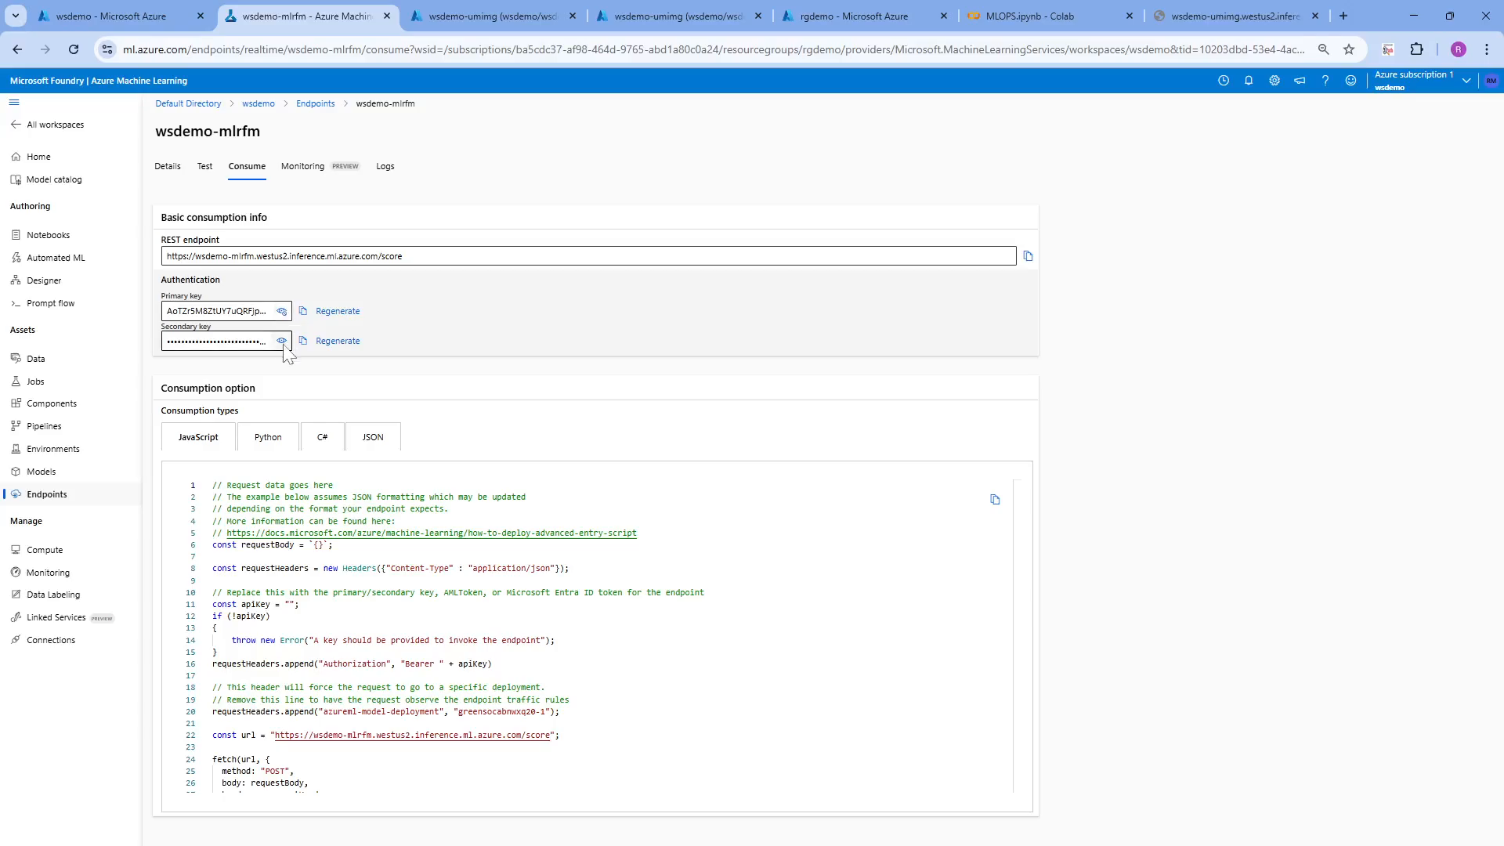
click(282, 341)
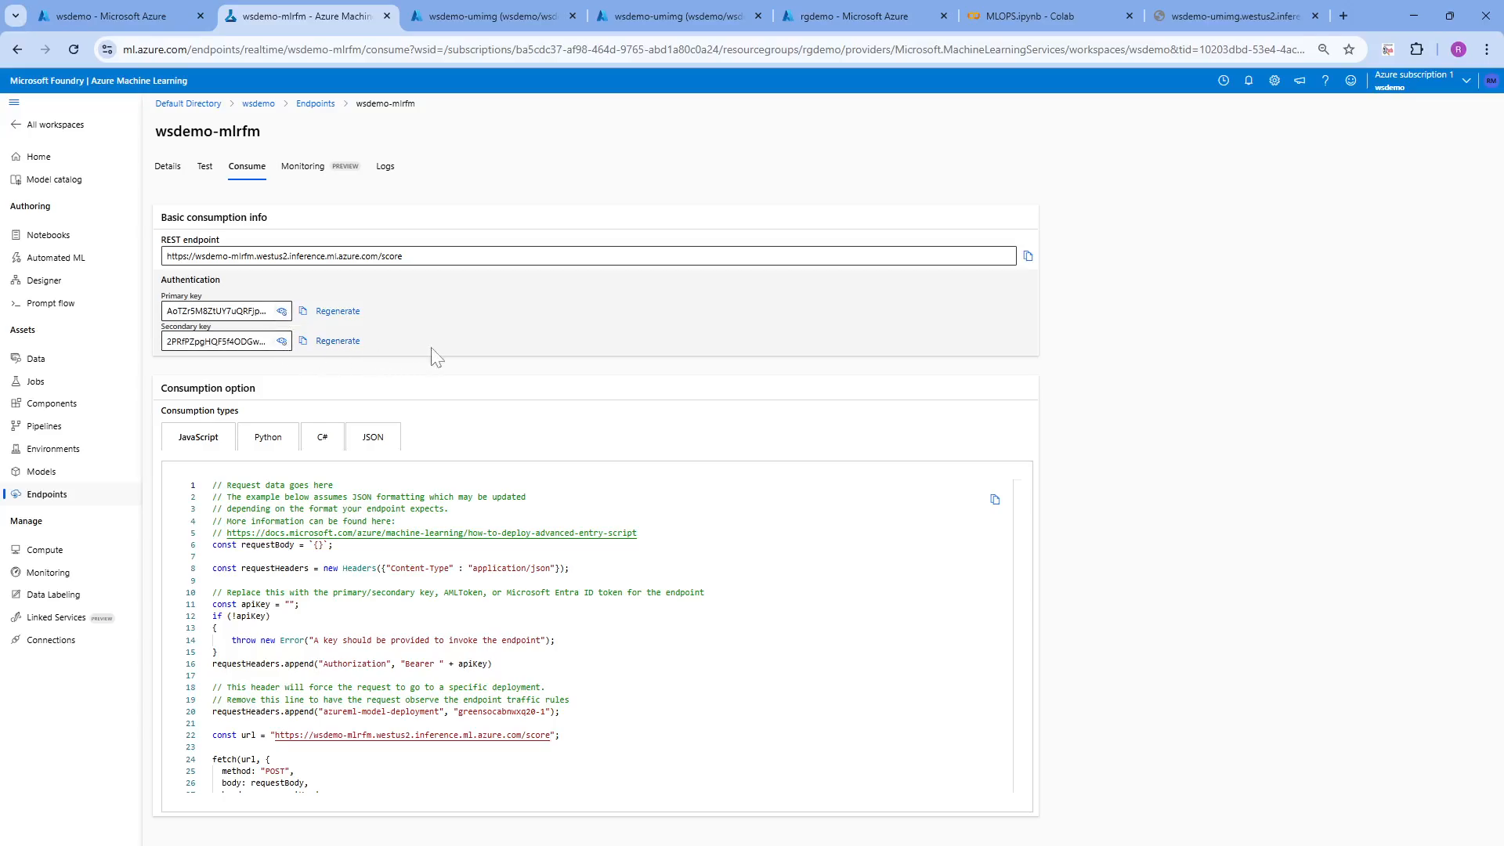